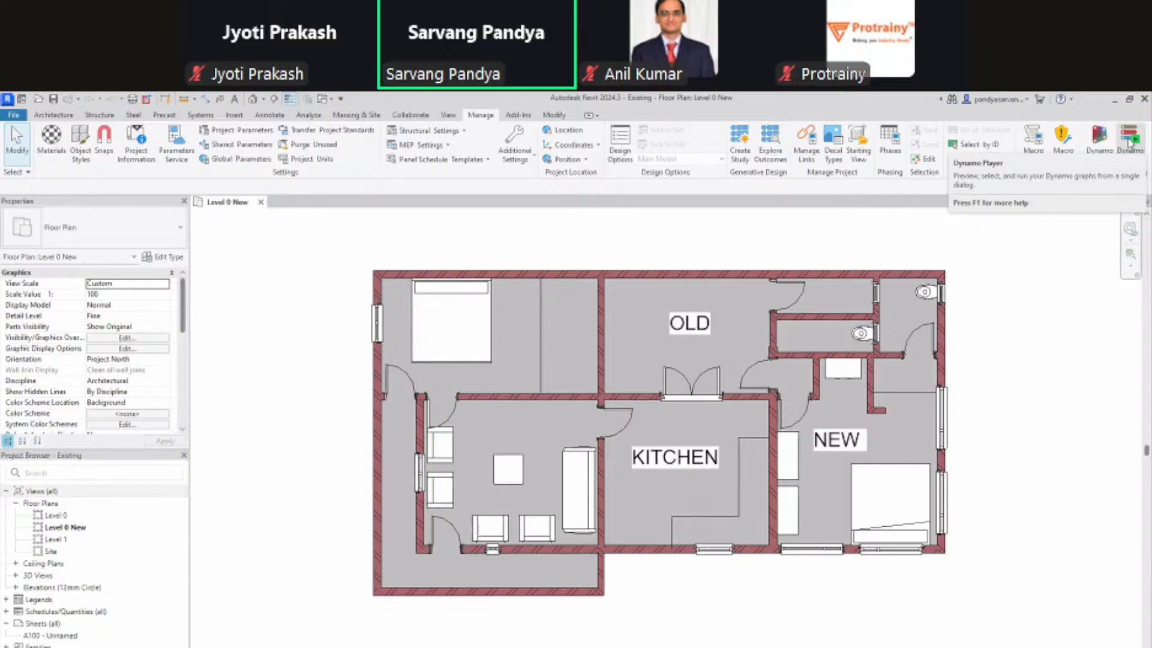
# Step: Open Dynamo Player from the Manage tab and switch to the default 3D view of the house
pyautogui.click(1129, 141)
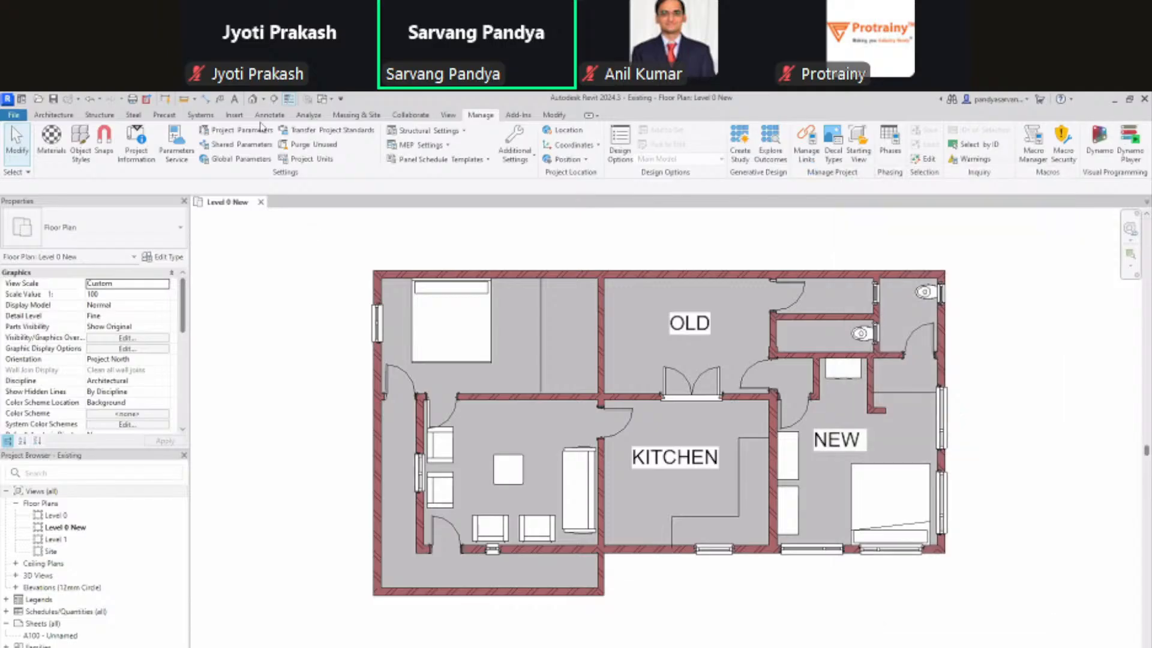
pyautogui.click(253, 100)
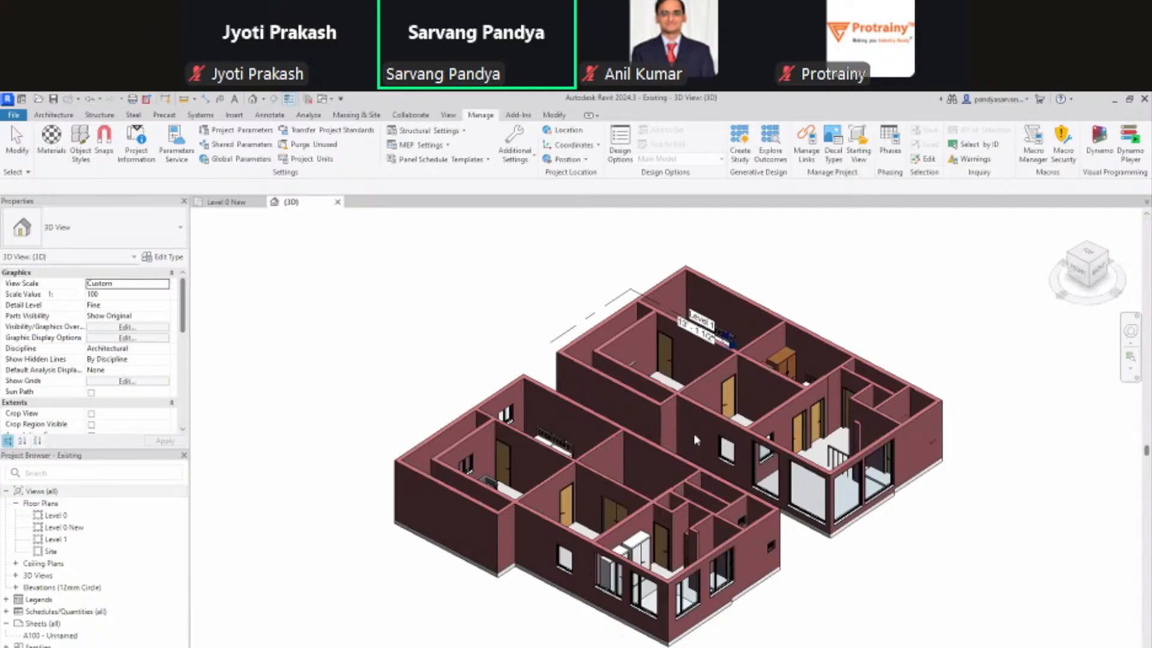
# Step: Pan the 3D house view and scroll Dynamo Player's Autodesk Samples list to find Add Levels
pyautogui.moveTo(694, 437); pyautogui.dragTo(573, 448, button='middle')
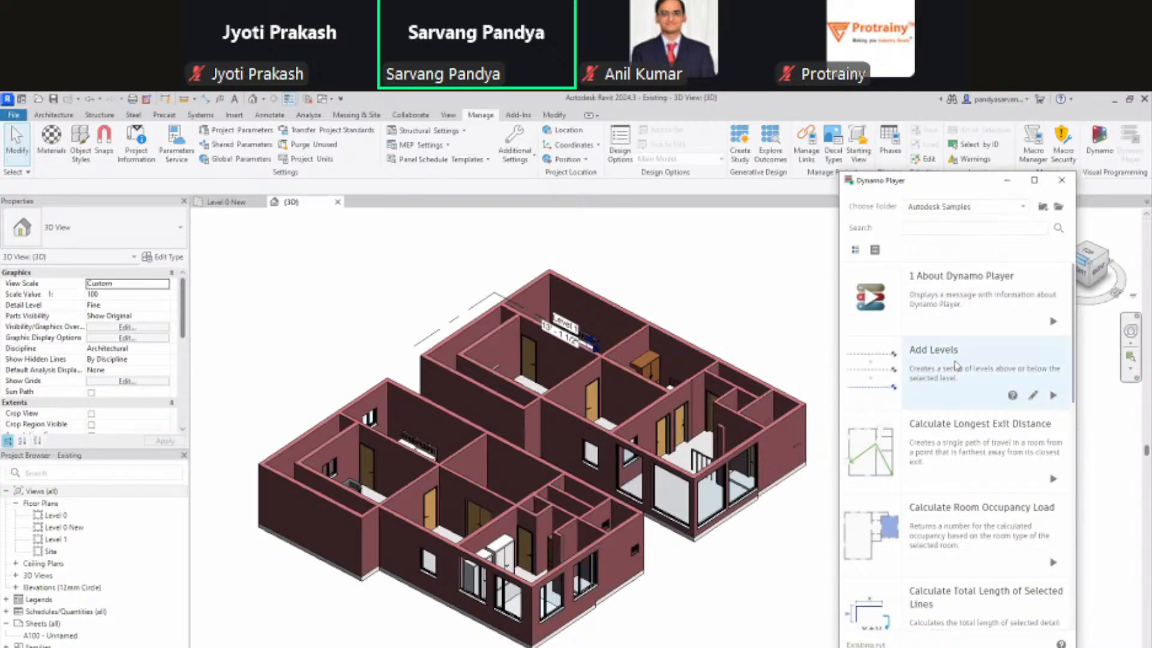
pyautogui.scroll(-10, 956, 366)
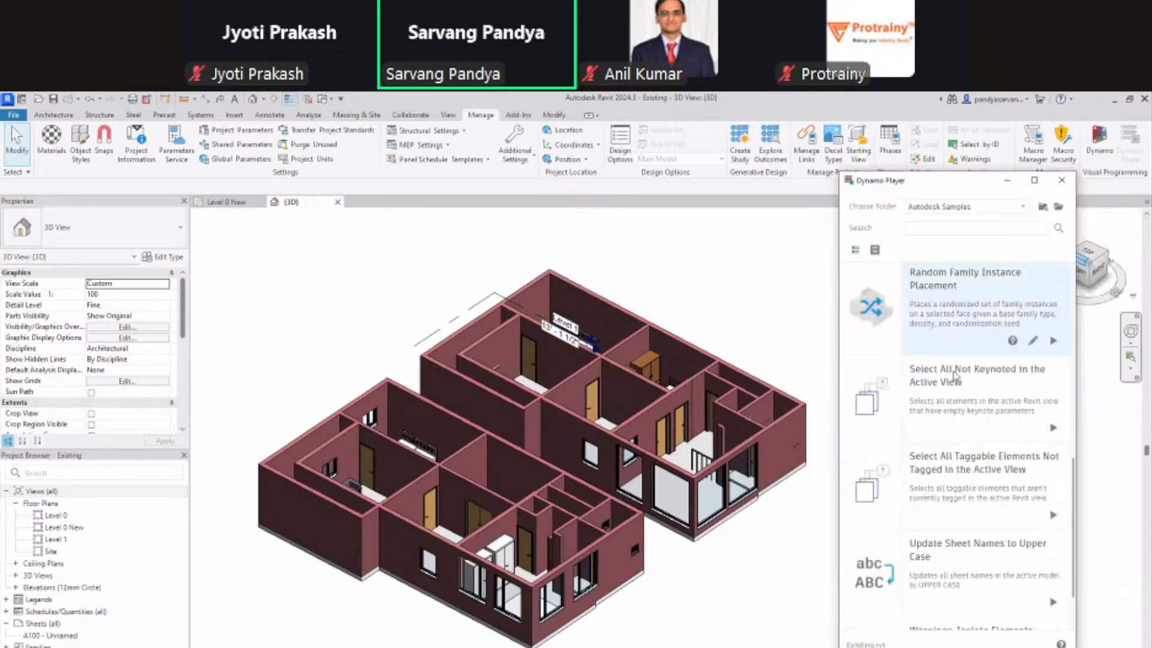
pyautogui.scroll(-1, 957, 377)
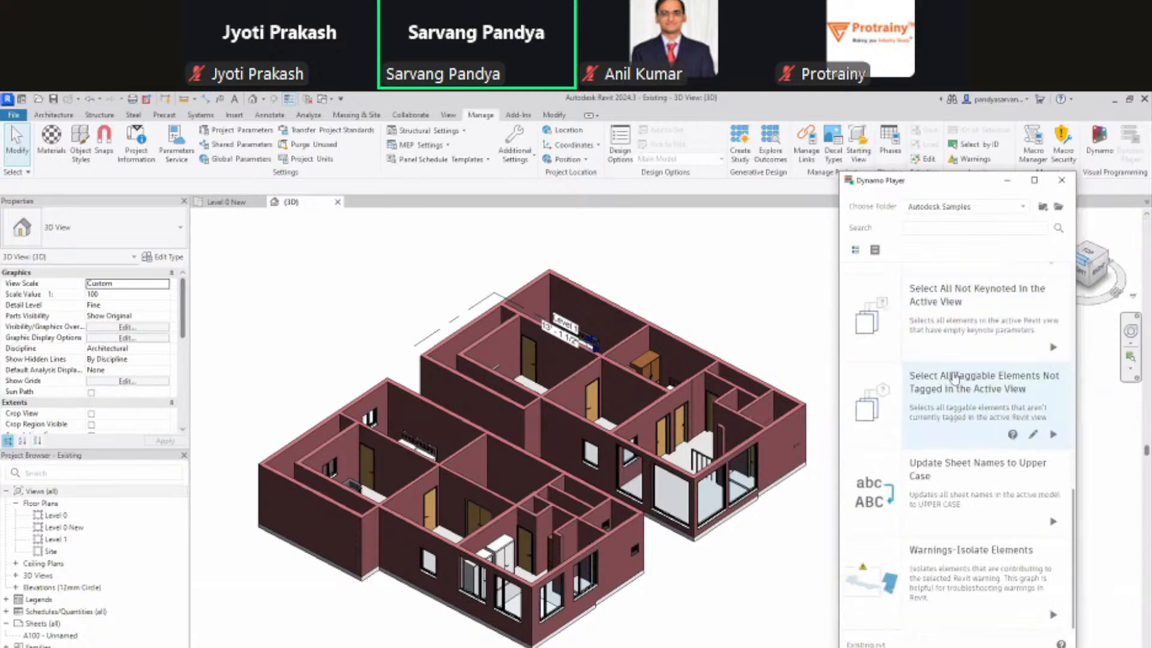
pyautogui.scroll(3, 955, 377)
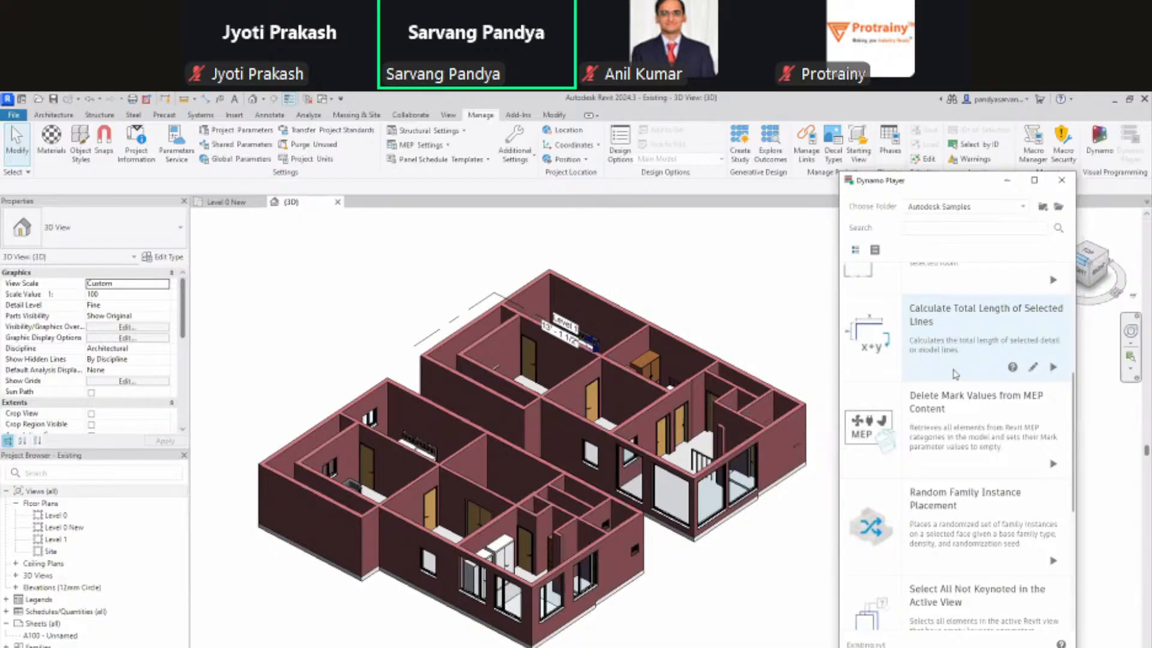
pyautogui.scroll(2, 955, 373)
pyautogui.scroll(1, 957, 372)
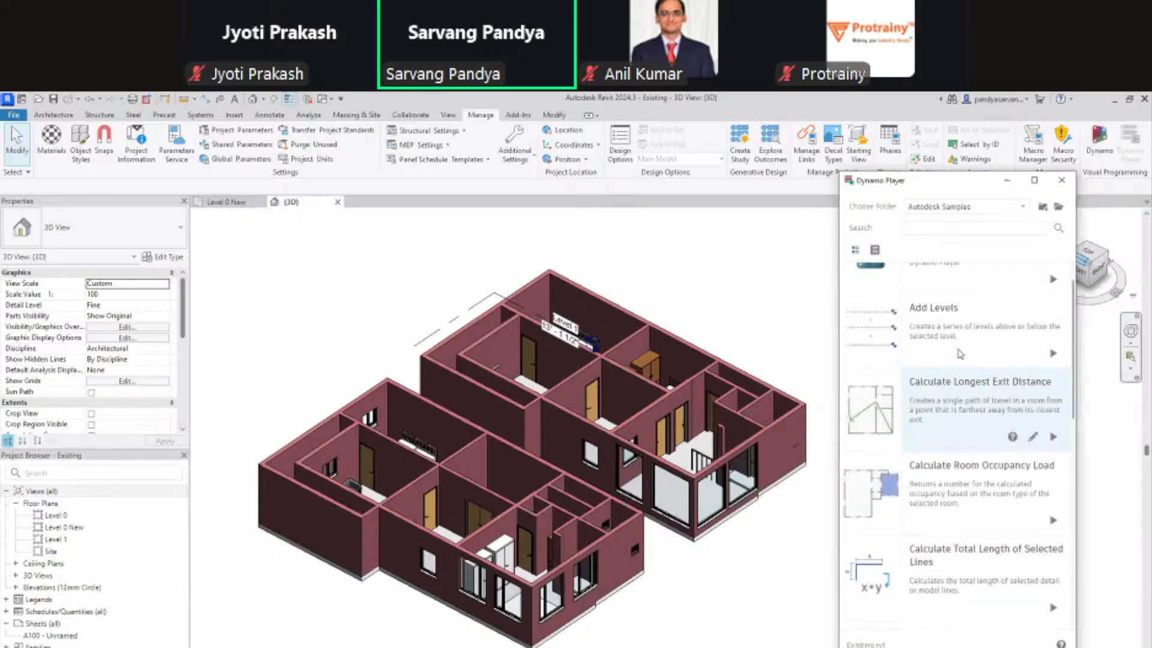
pyautogui.scroll(1, 959, 354)
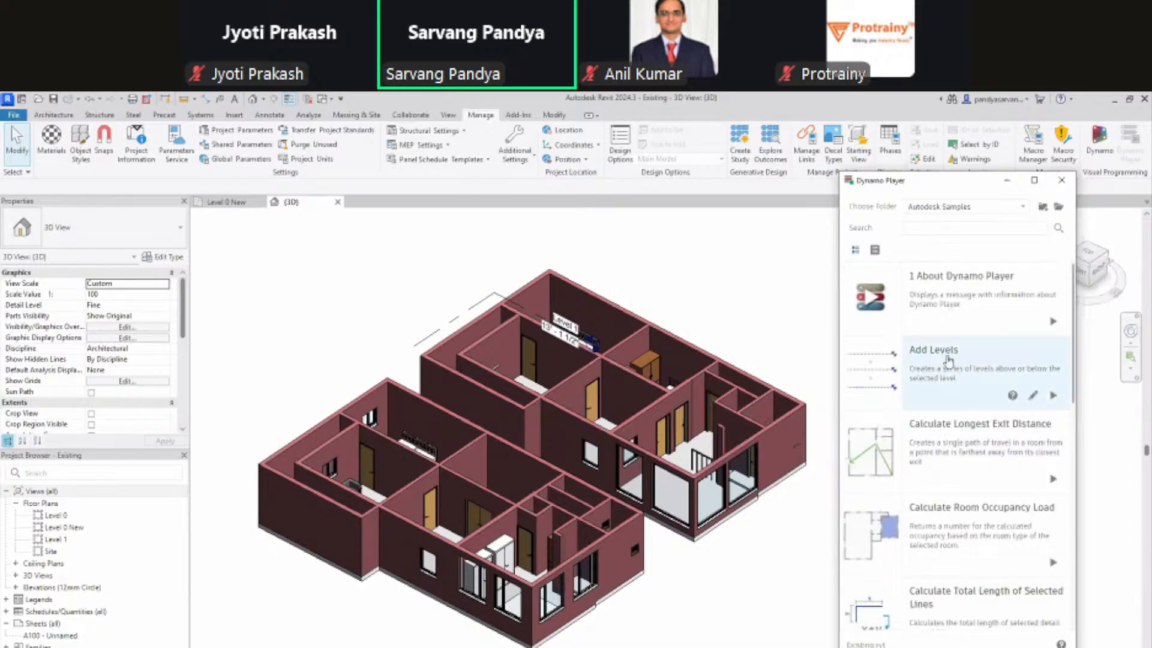
pyautogui.click(771, 303)
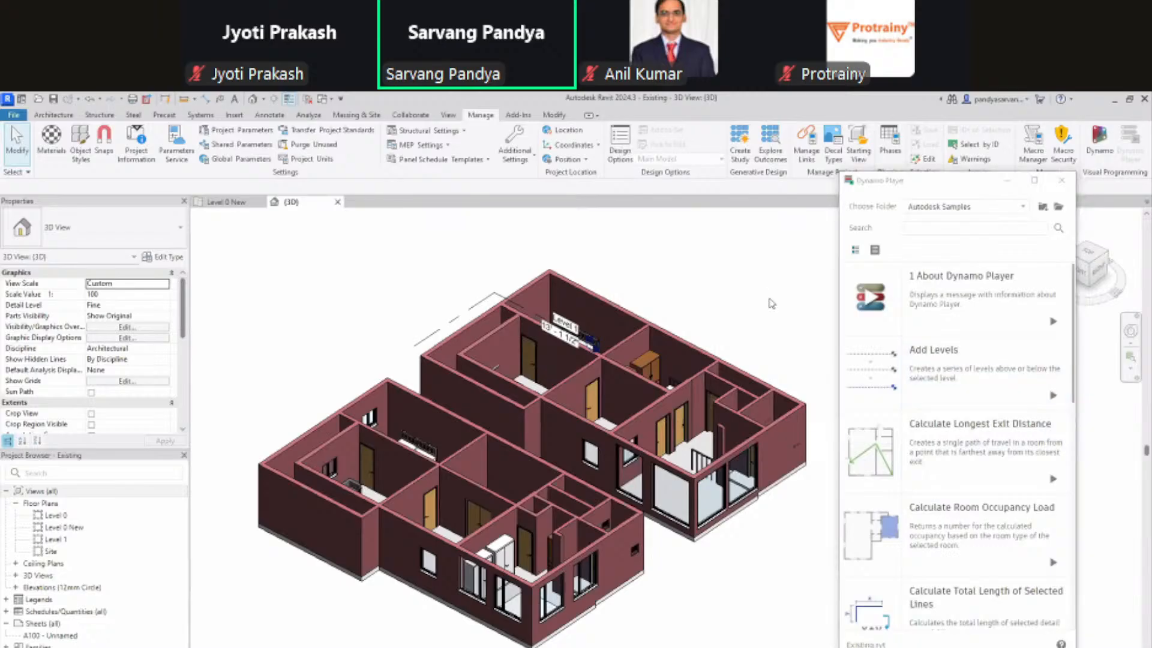
# Step: Open the Level 1 plan, then the East elevation, and inspect the Level 1 level line
pyautogui.moveTo(769, 303); pyautogui.dragTo(738, 306, button='middle')
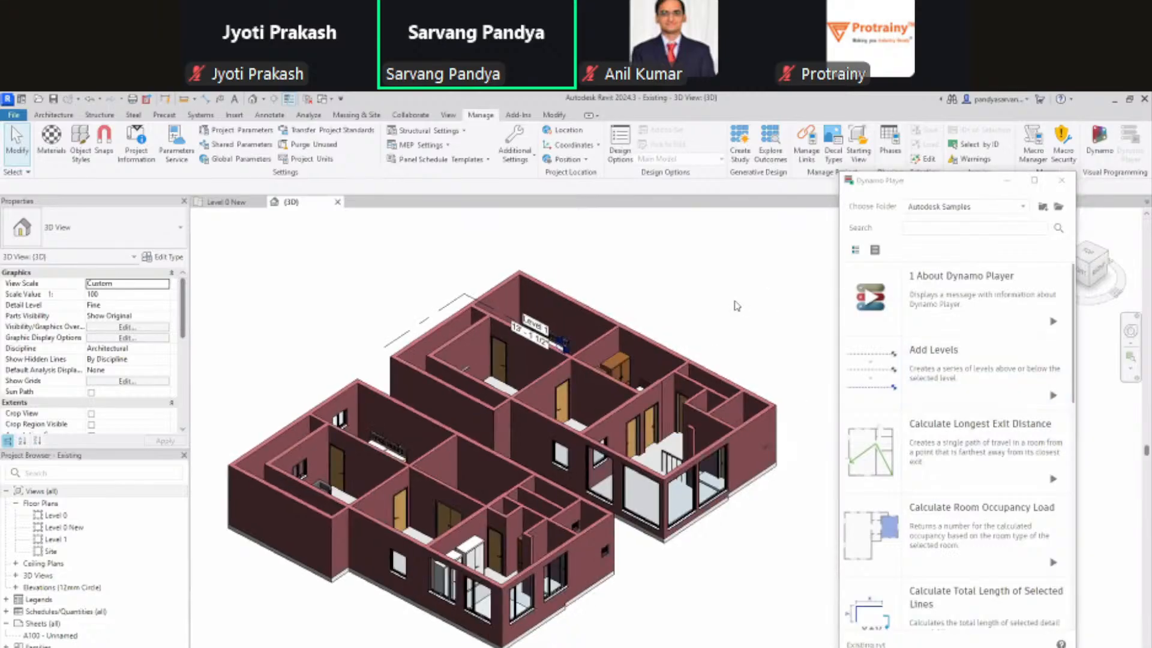
pyautogui.doubleClick(56, 538)
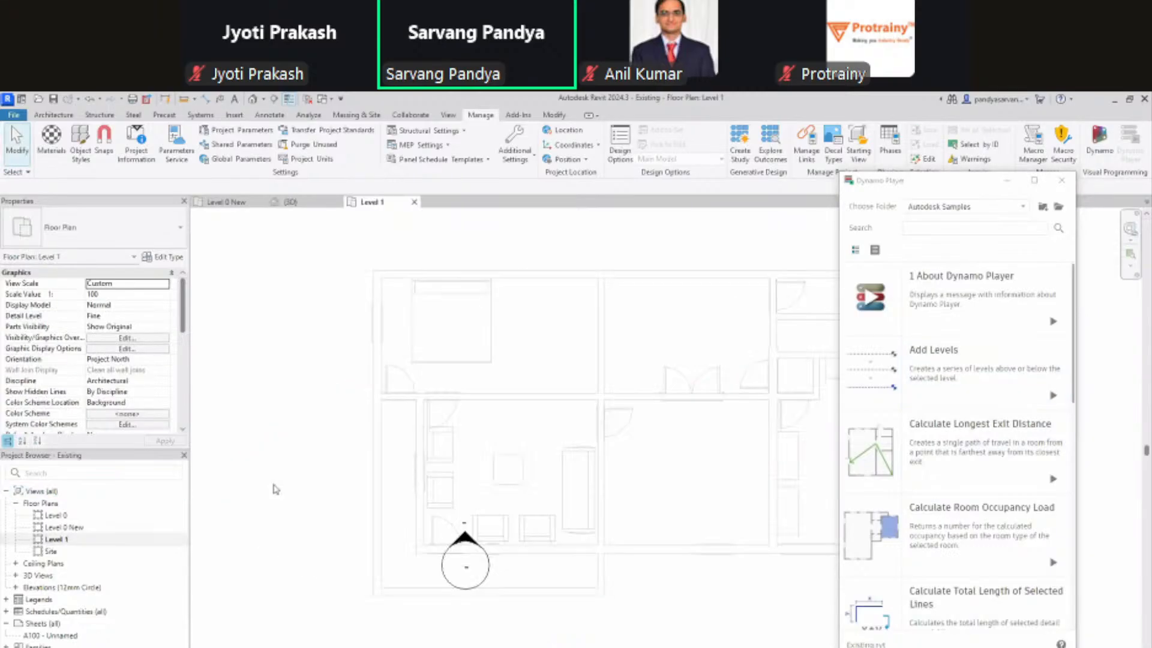
pyautogui.scroll(-4, 275, 489)
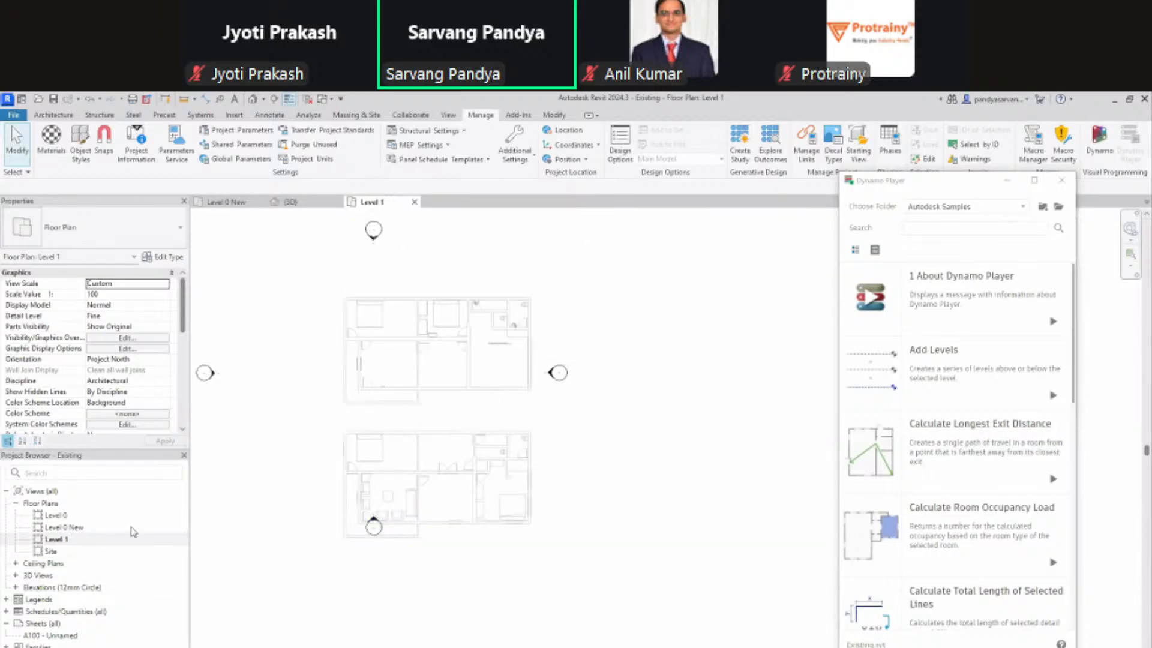
pyautogui.click(552, 373)
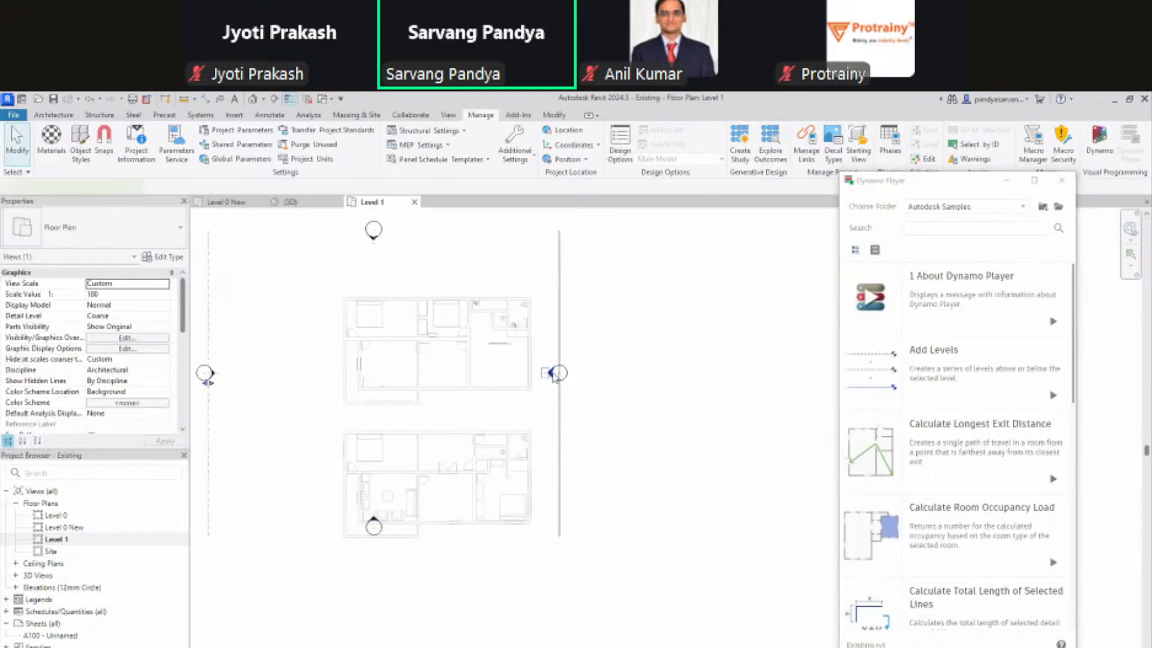
pyautogui.doubleClick(549, 377)
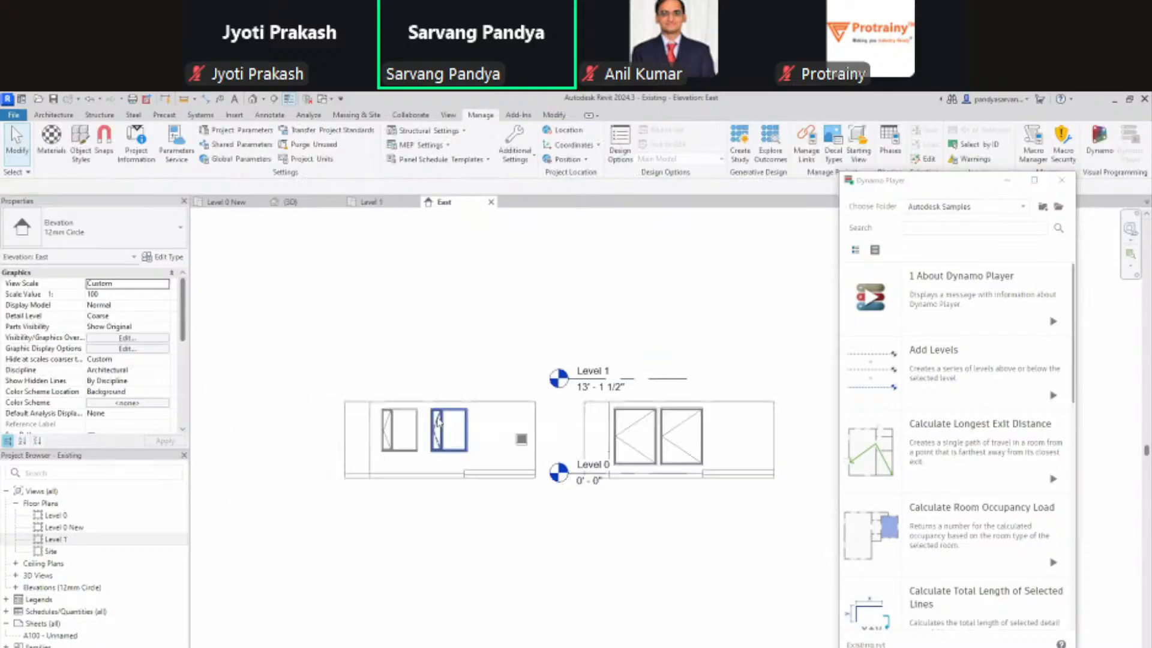
pyautogui.scroll(-3, 576, 396)
pyautogui.click(517, 400)
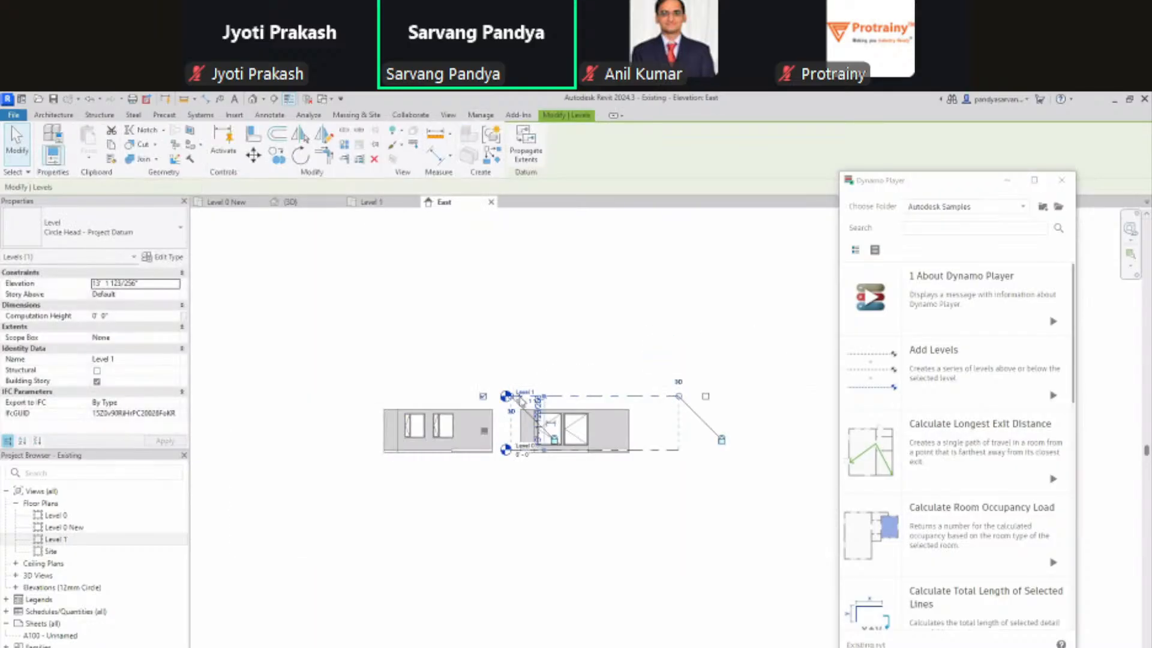
pyautogui.click(560, 403)
pyautogui.click(515, 397)
pyautogui.scroll(5, 513, 399)
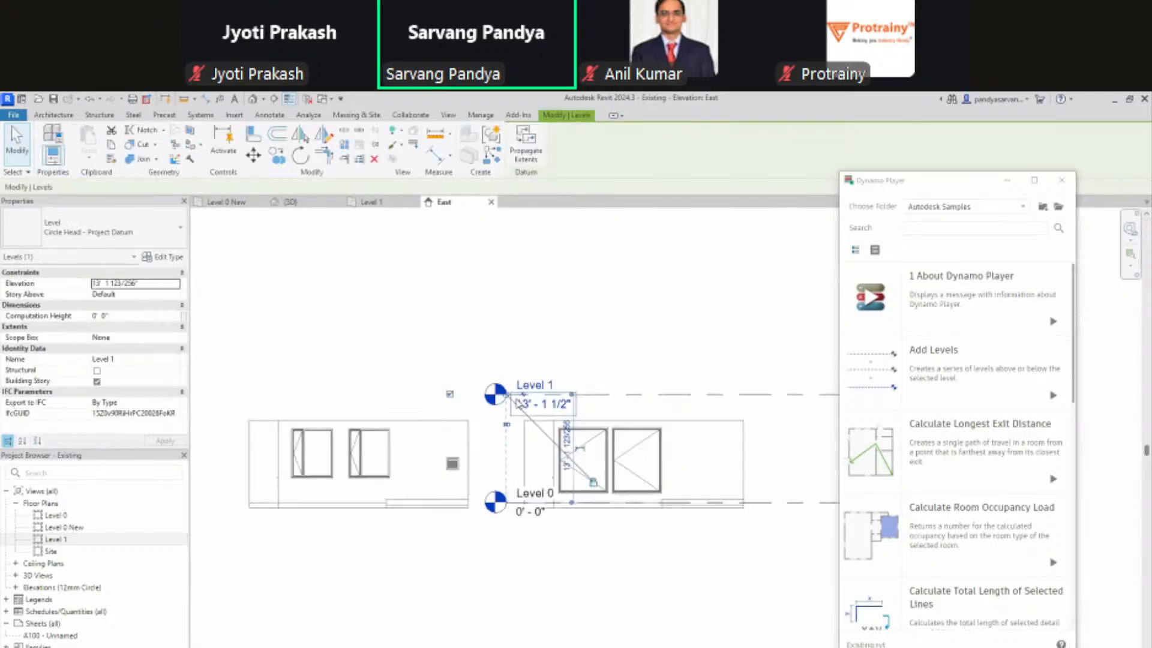
pyautogui.scroll(-6, 508, 401)
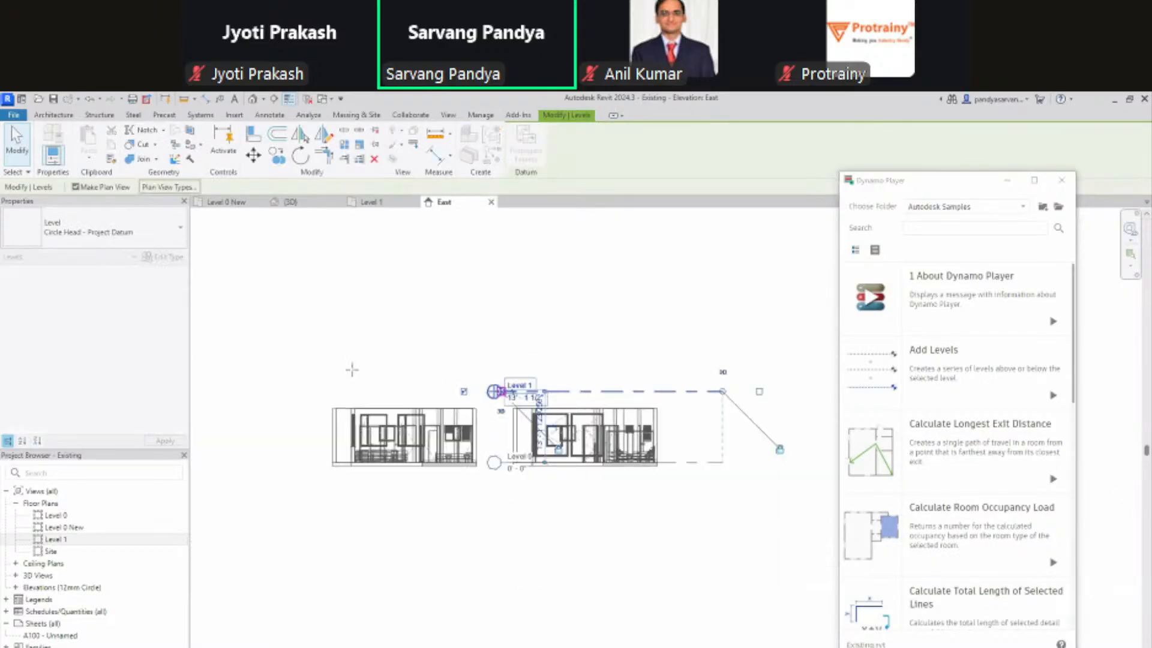
pyautogui.click(303, 377)
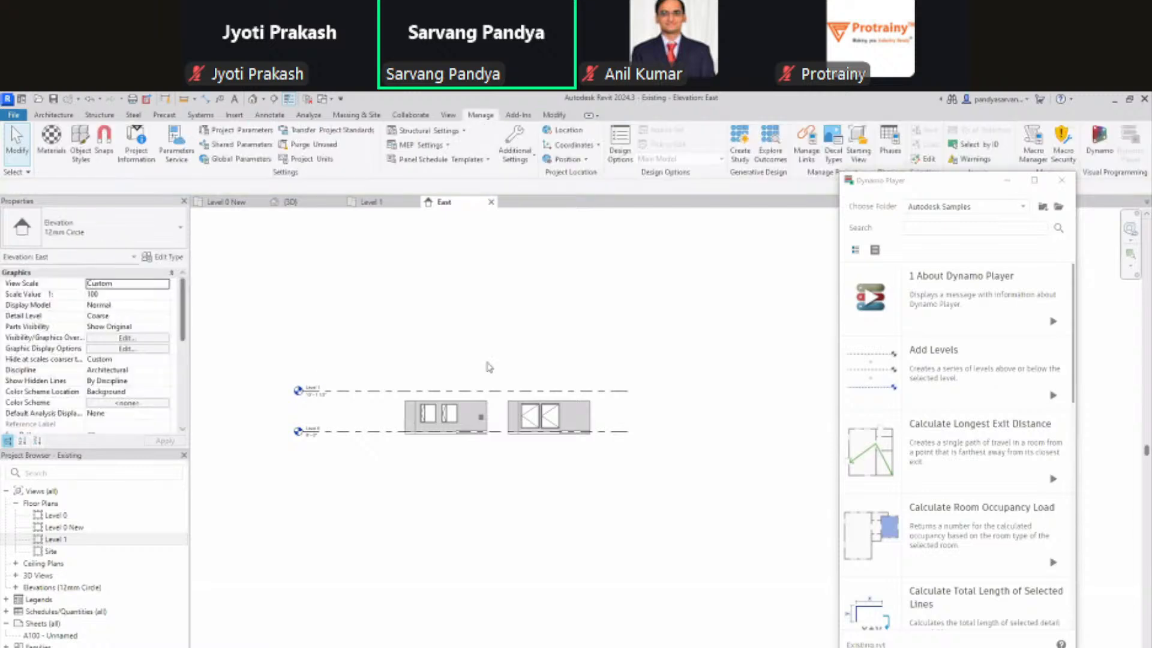
# Step: Add levels 10' apart above Level 1 with Pick Lines, then undo them
pyautogui.press('l')
pyautogui.press('l')
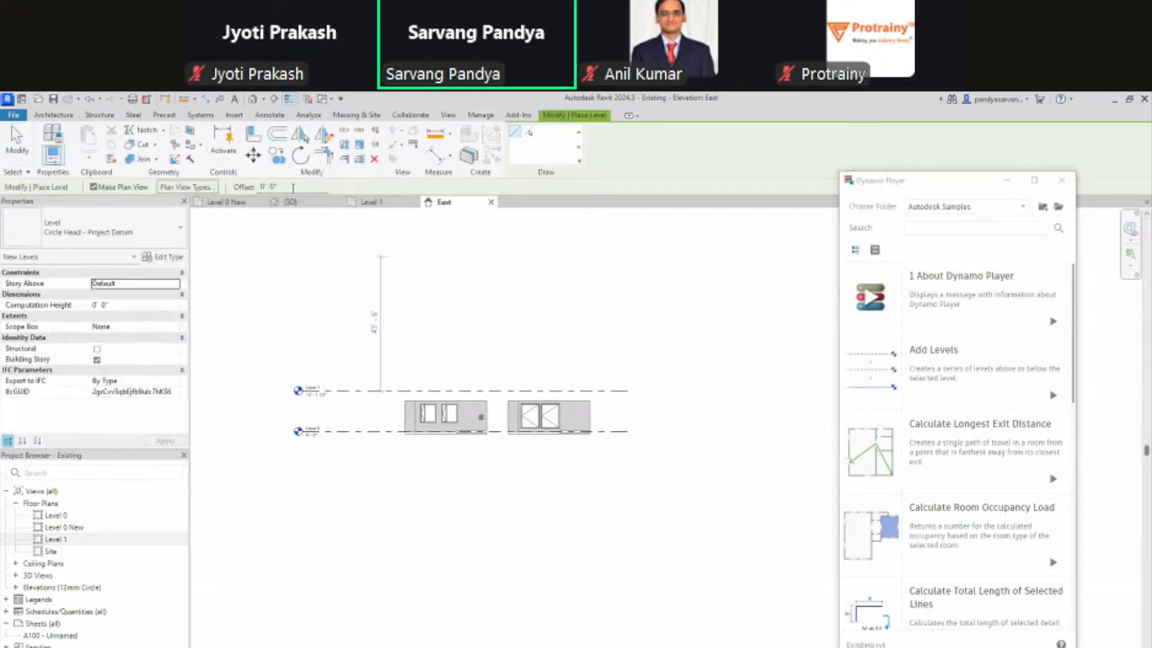
pyautogui.click(268, 186)
pyautogui.write('10')
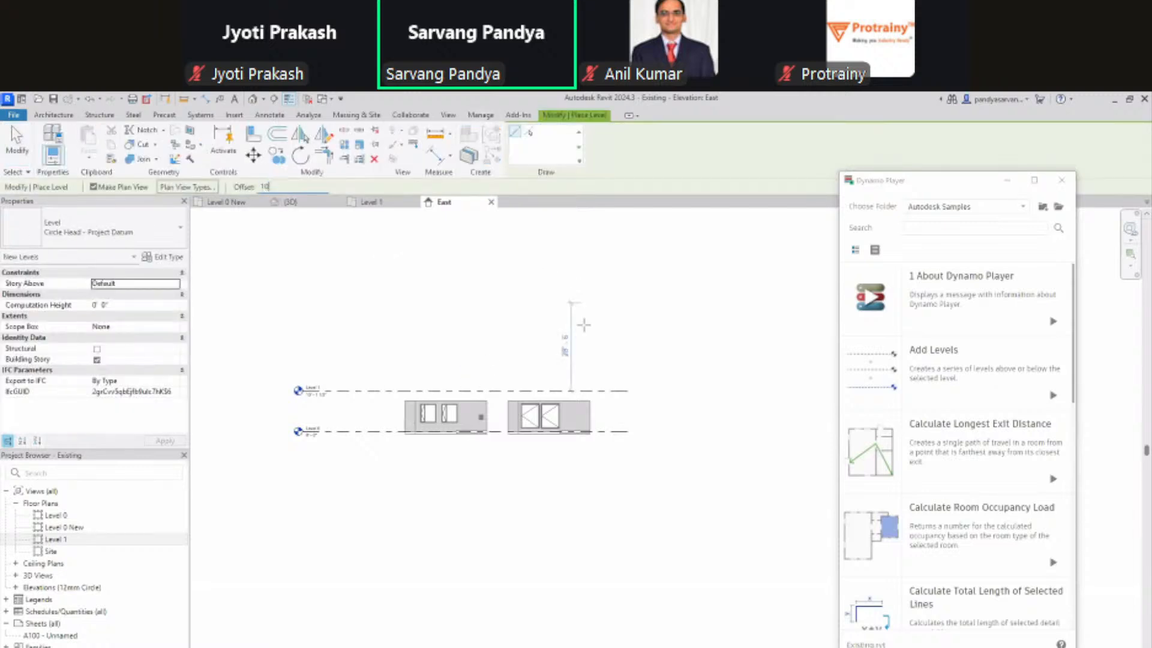
pyautogui.click(529, 132)
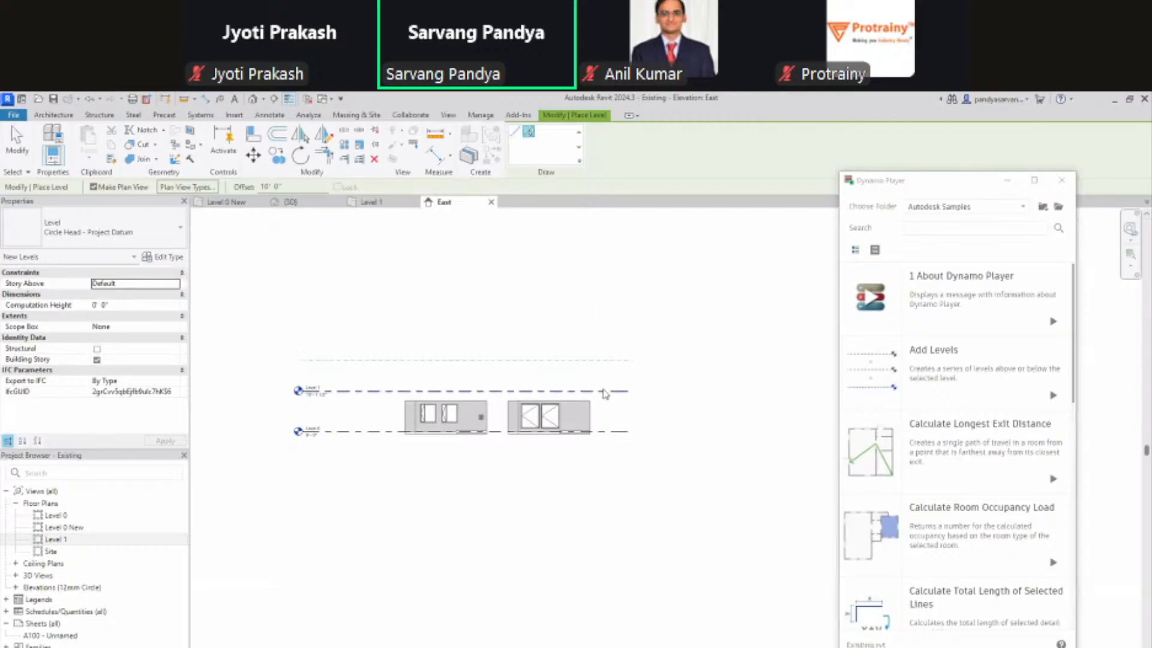
pyautogui.click(604, 390)
pyautogui.click(600, 360)
pyautogui.click(587, 330)
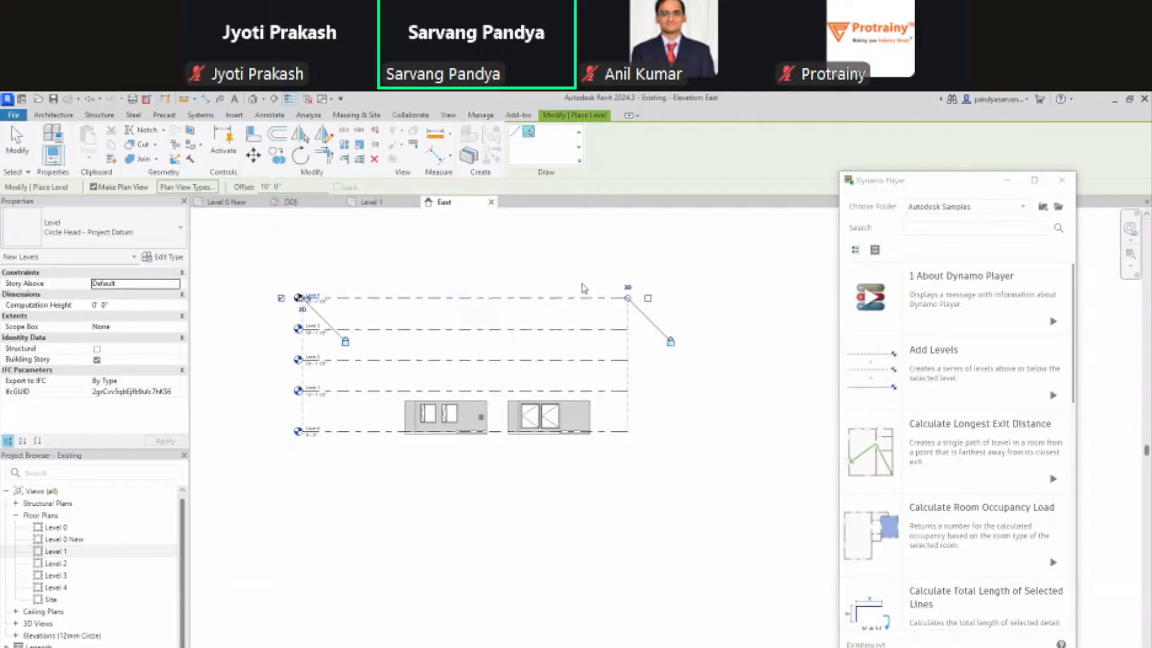
pyautogui.click(587, 298)
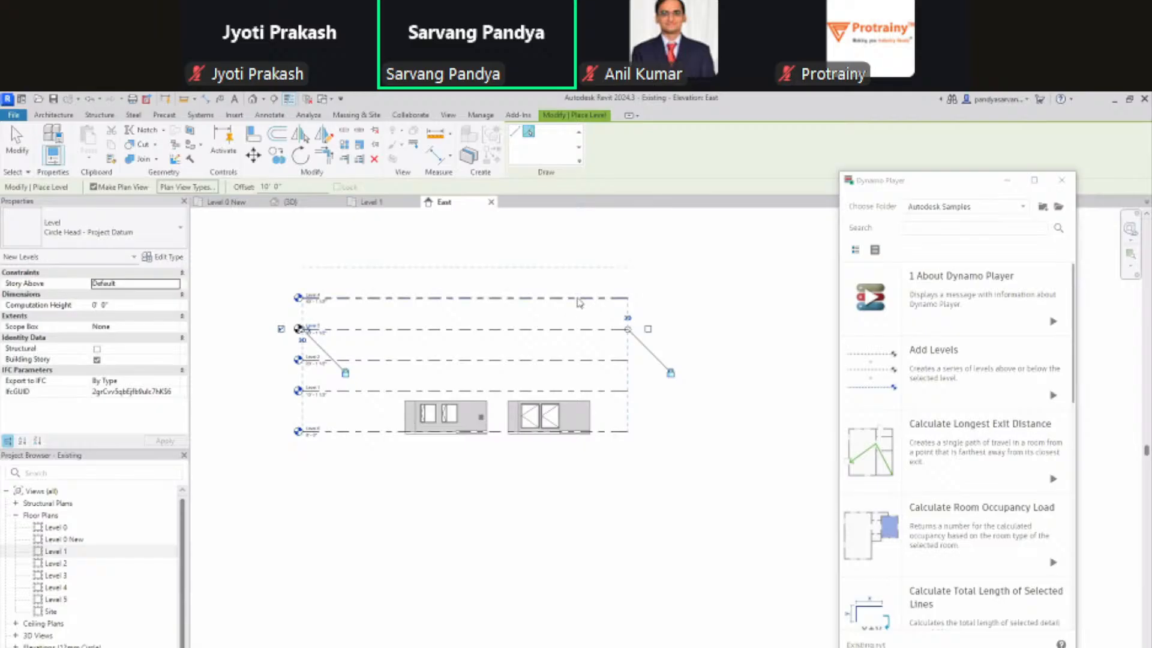
pyautogui.press('Escape')
pyautogui.press('Escape')
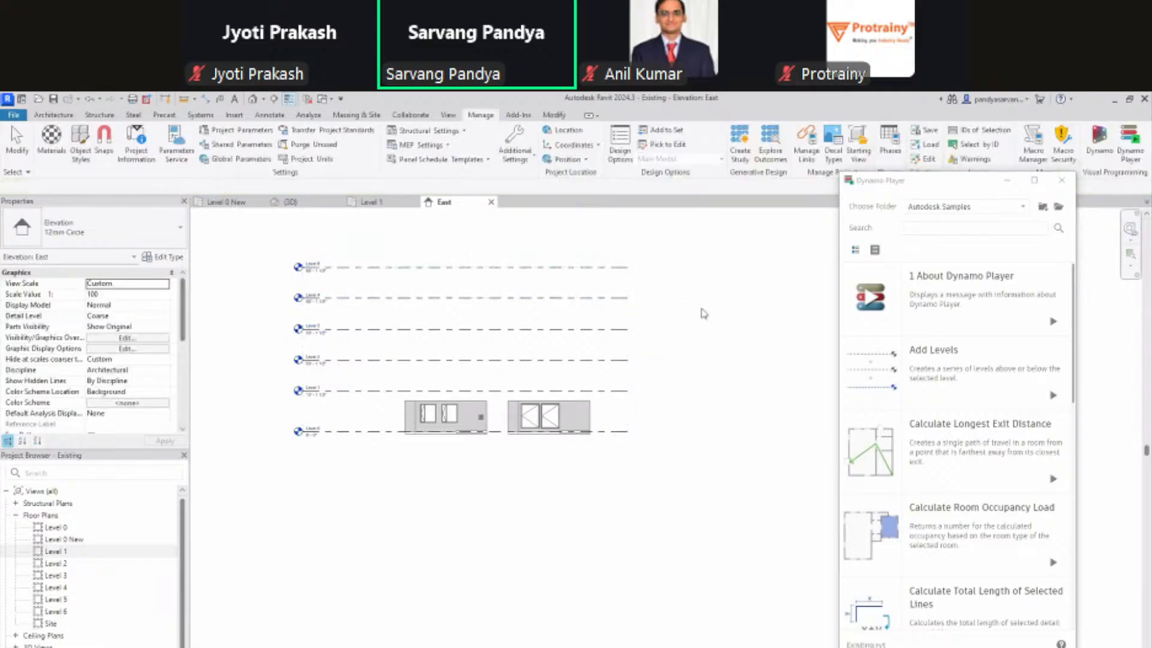
pyautogui.hotkey('ctrl', 'z')
pyautogui.hotkey('ctrl', 'z')
pyautogui.hotkey('ctrl', 'z')
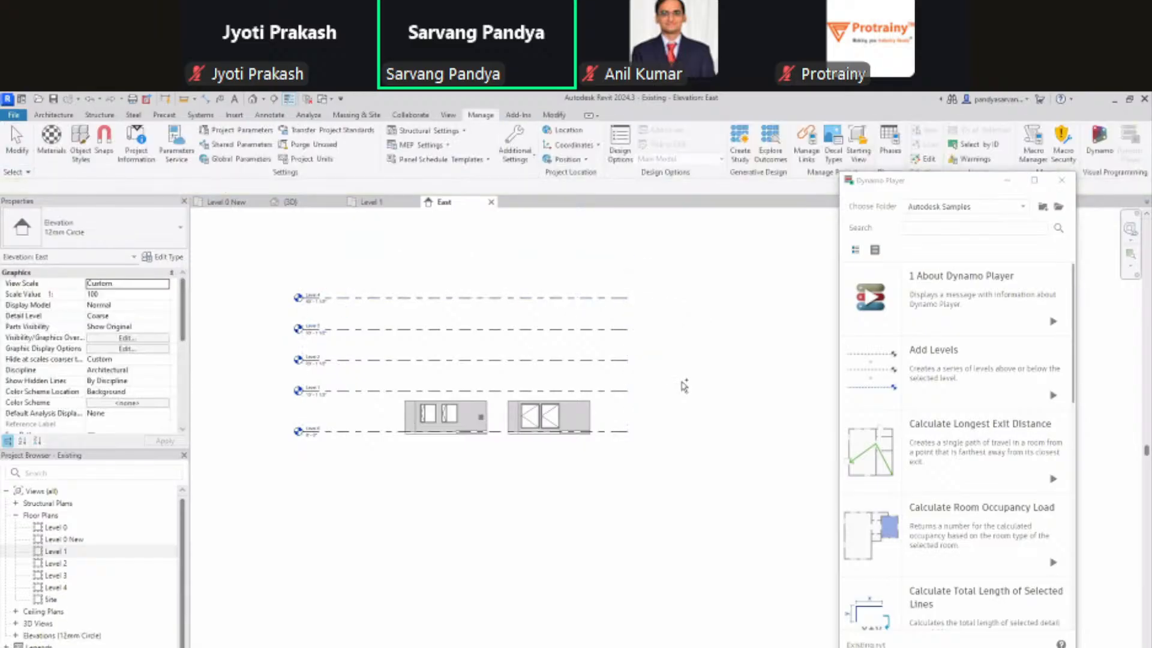
# Step: Delete Level 1 in the 3D view and open the Add Levels inputs, with 12ft spacing, in Dynamo Player
pyautogui.click(291, 202)
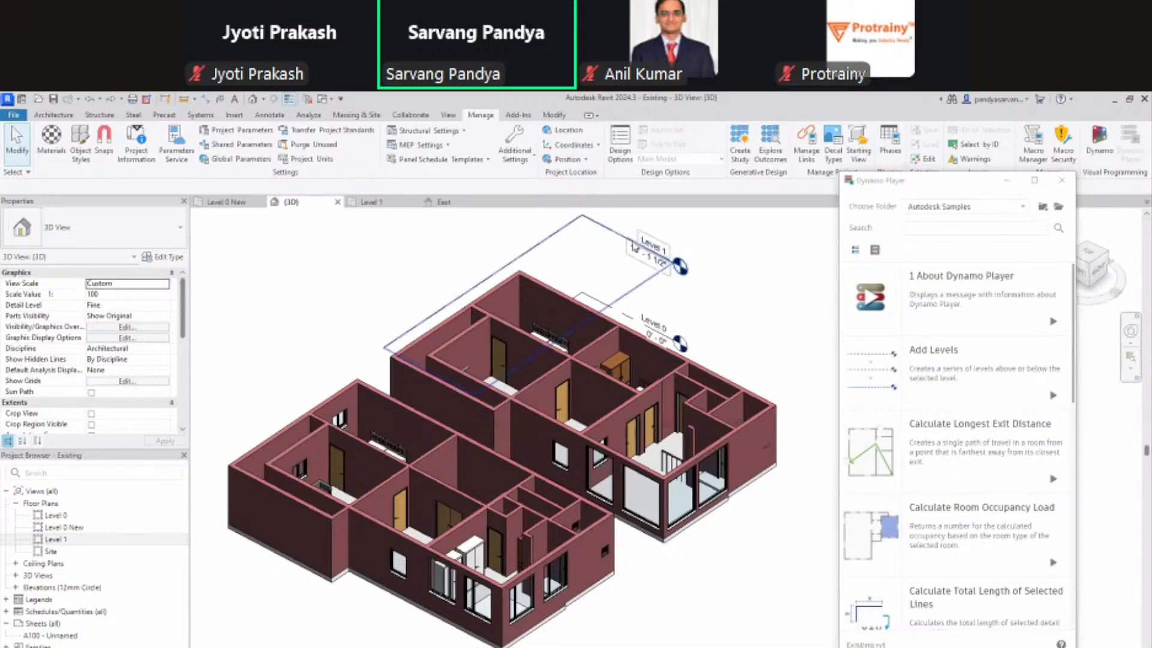
pyautogui.click(634, 247)
pyautogui.press('Delete')
pyautogui.click(614, 449)
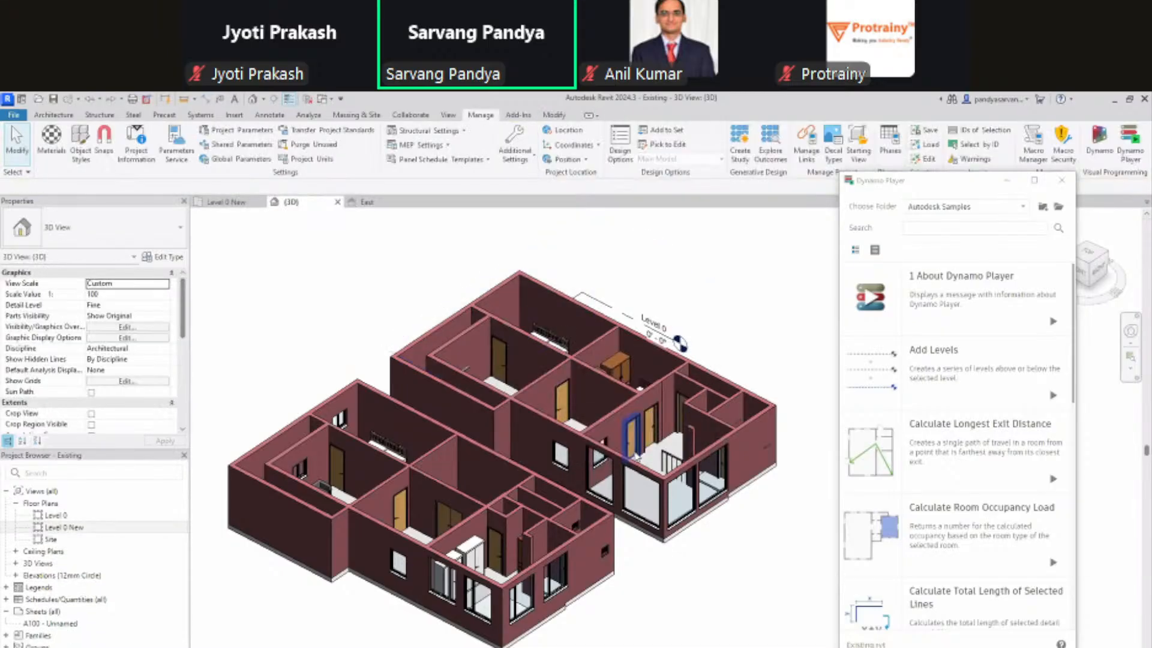
pyautogui.moveTo(938, 358)
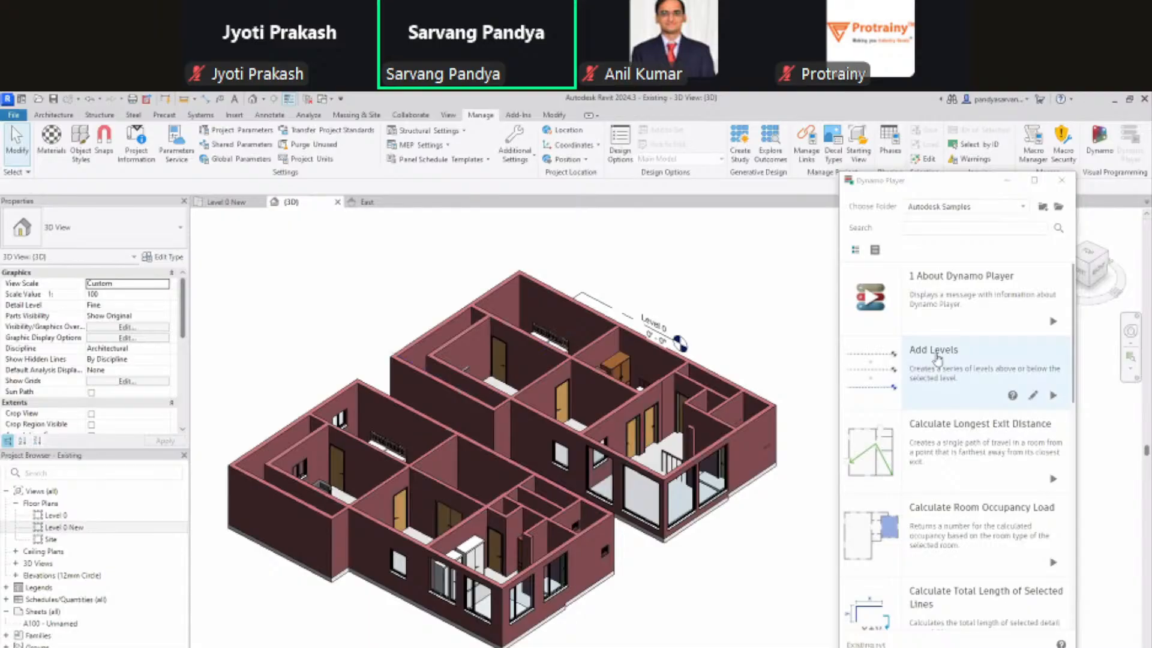
pyautogui.click(1053, 395)
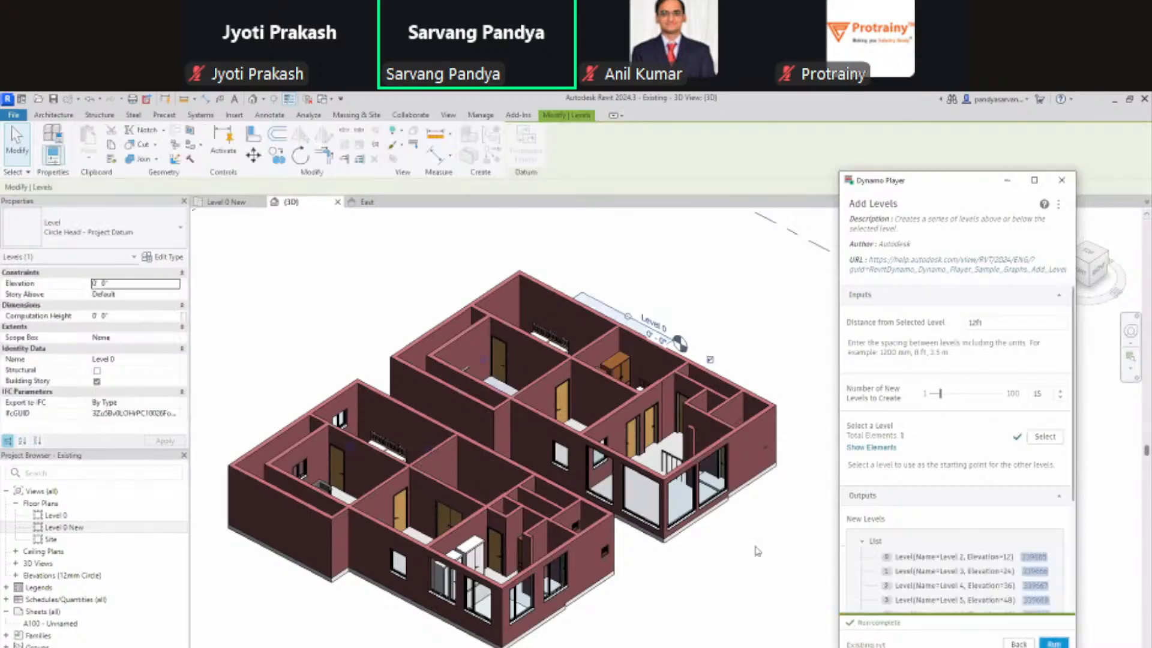
# Step: Run Add Levels for 15 levels at 12ft above Level 0, orbit to check, then return
pyautogui.scroll(-3, 633, 572)
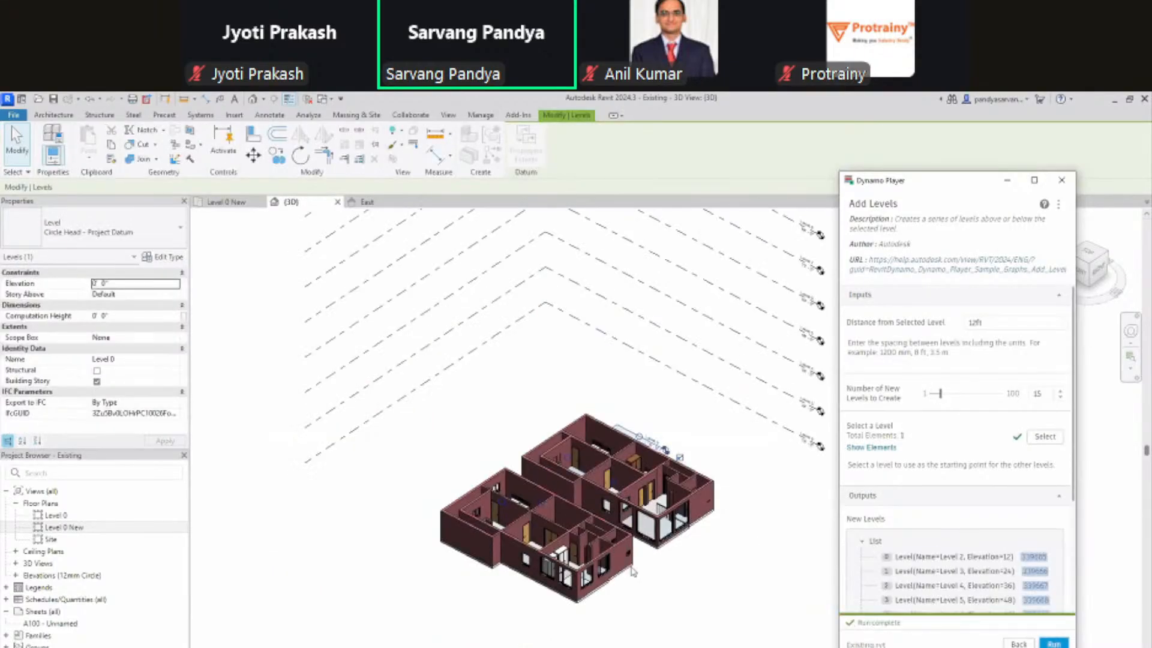
pyautogui.scroll(-3, 633, 572)
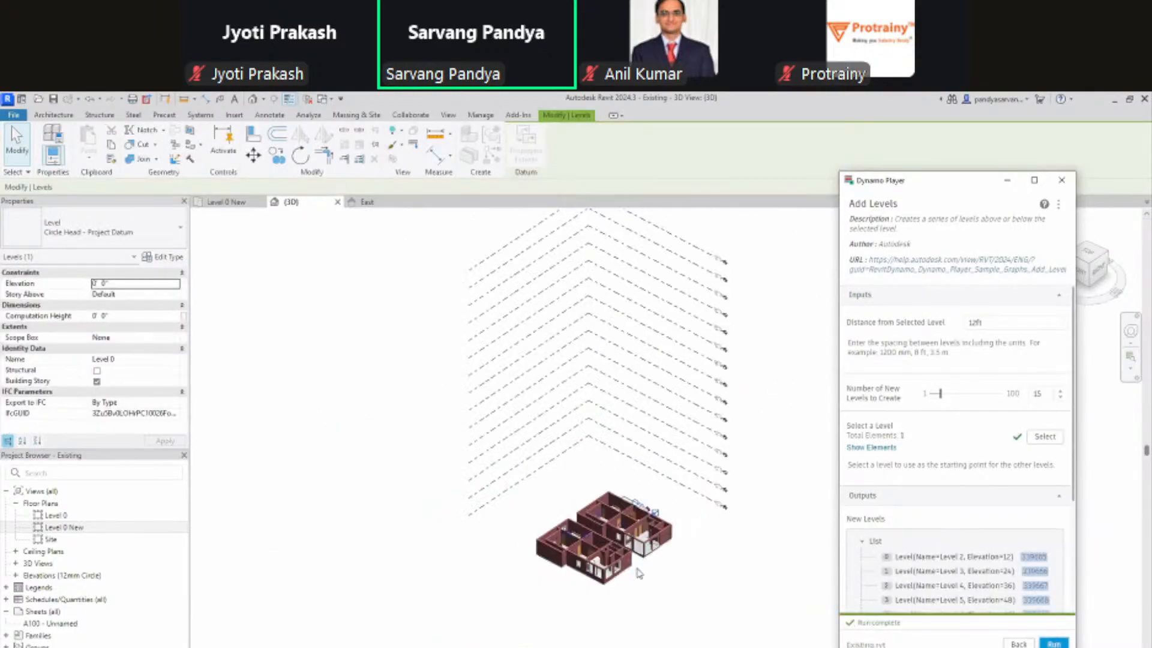
pyautogui.scroll(3, 633, 572)
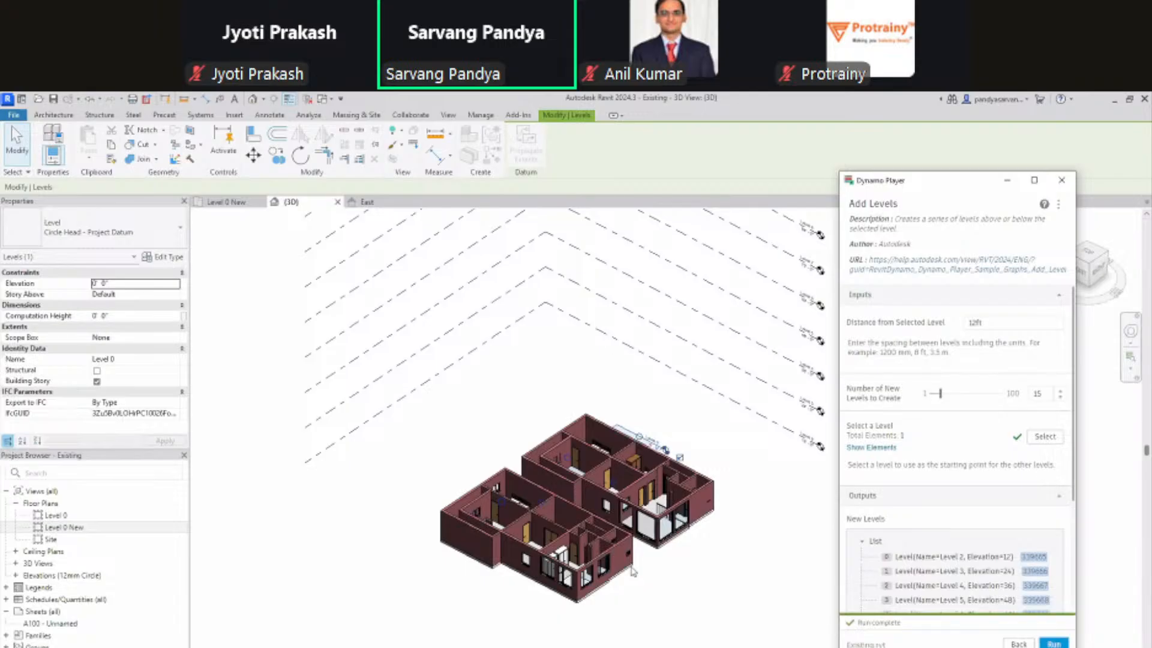
pyautogui.scroll(-3, 632, 572)
pyautogui.keyDown('shift'); pyautogui.moveTo(648, 606); pyautogui.dragTo(676, 590, button='middle'); pyautogui.keyUp('shift')
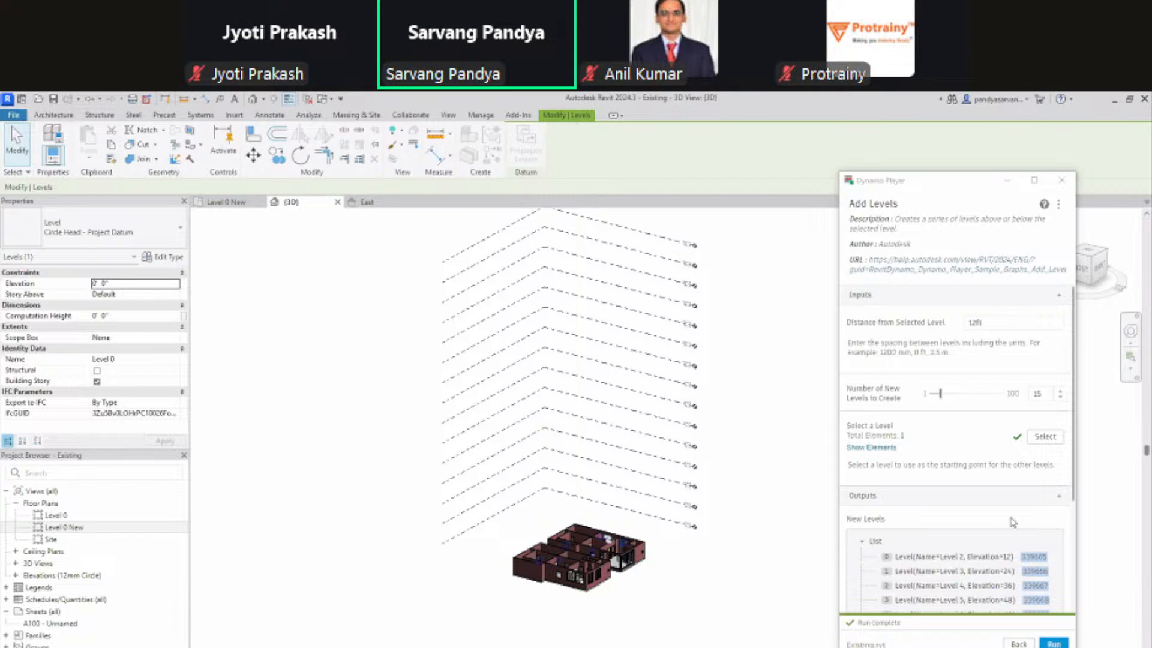
pyautogui.click(1010, 644)
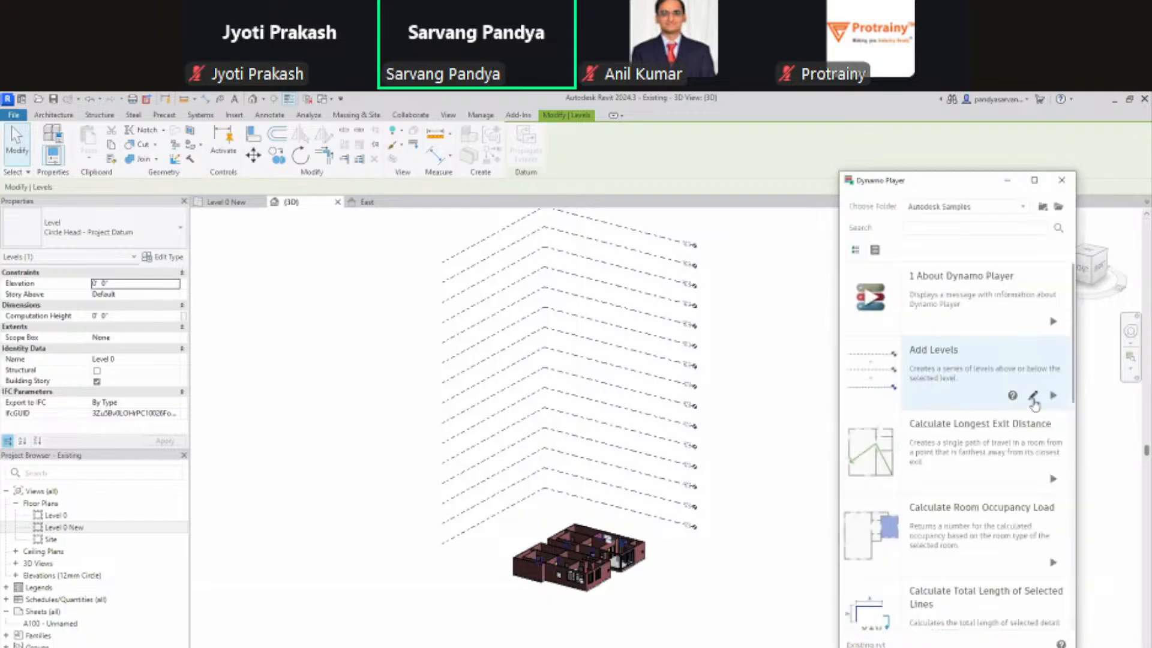
# Step: Open the Add Levels graph in Dynamo and maximize the Dynamo window
pyautogui.click(1033, 395)
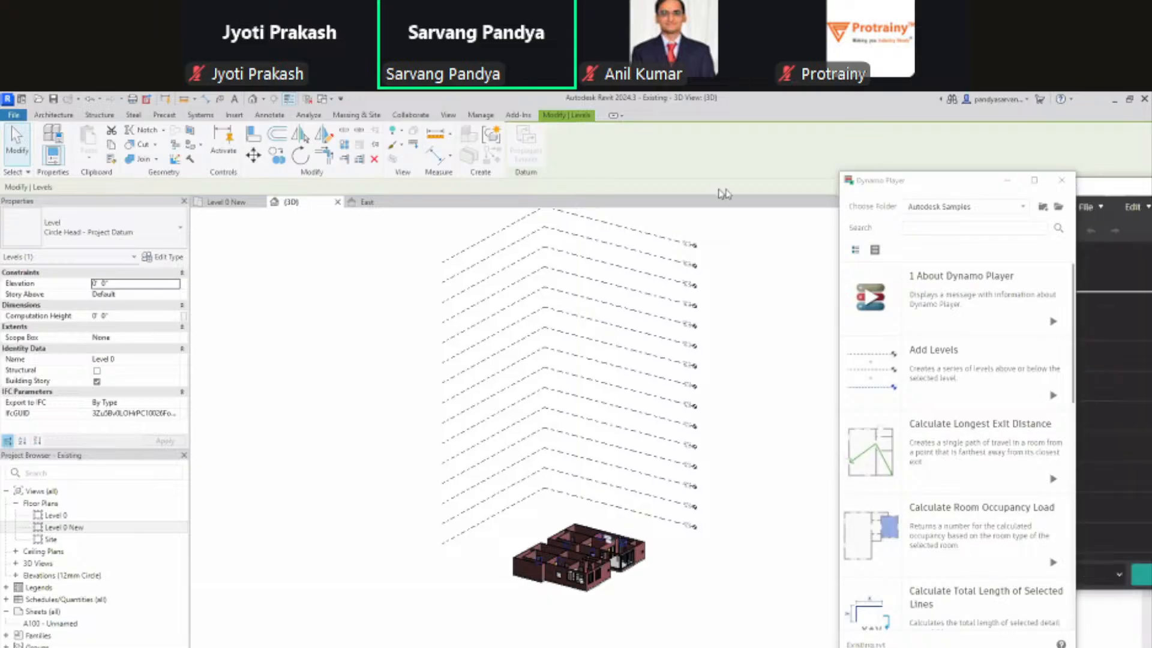
pyautogui.moveTo(588, 189); pyautogui.dragTo(390, 191)
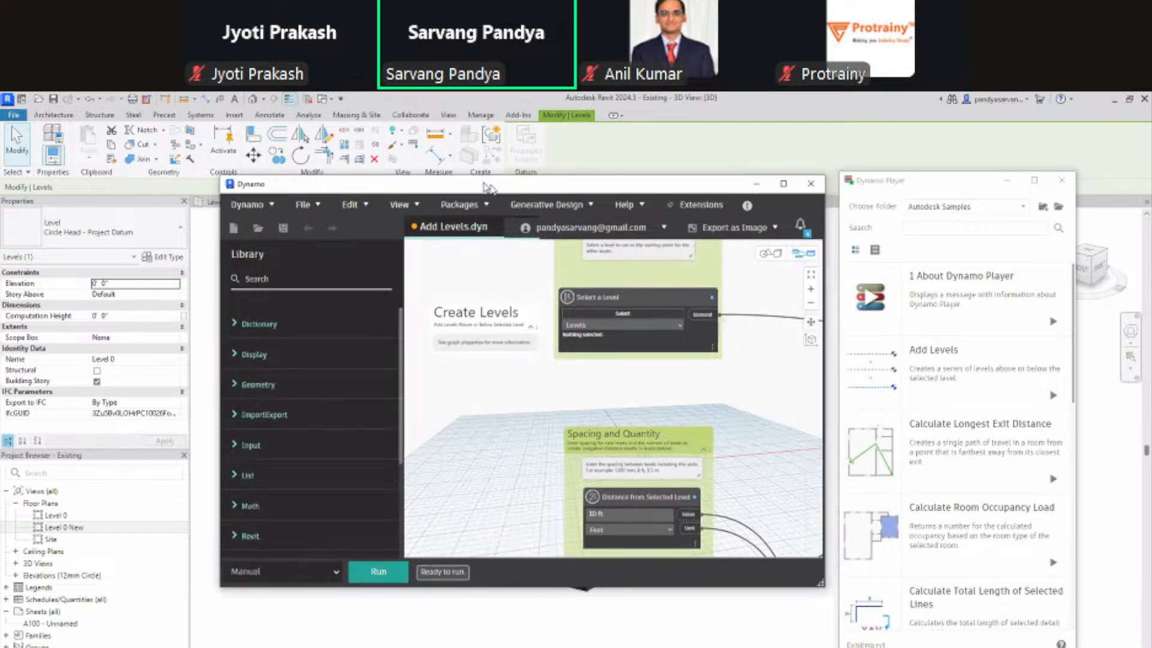
pyautogui.moveTo(488, 187); pyautogui.dragTo(404, 160)
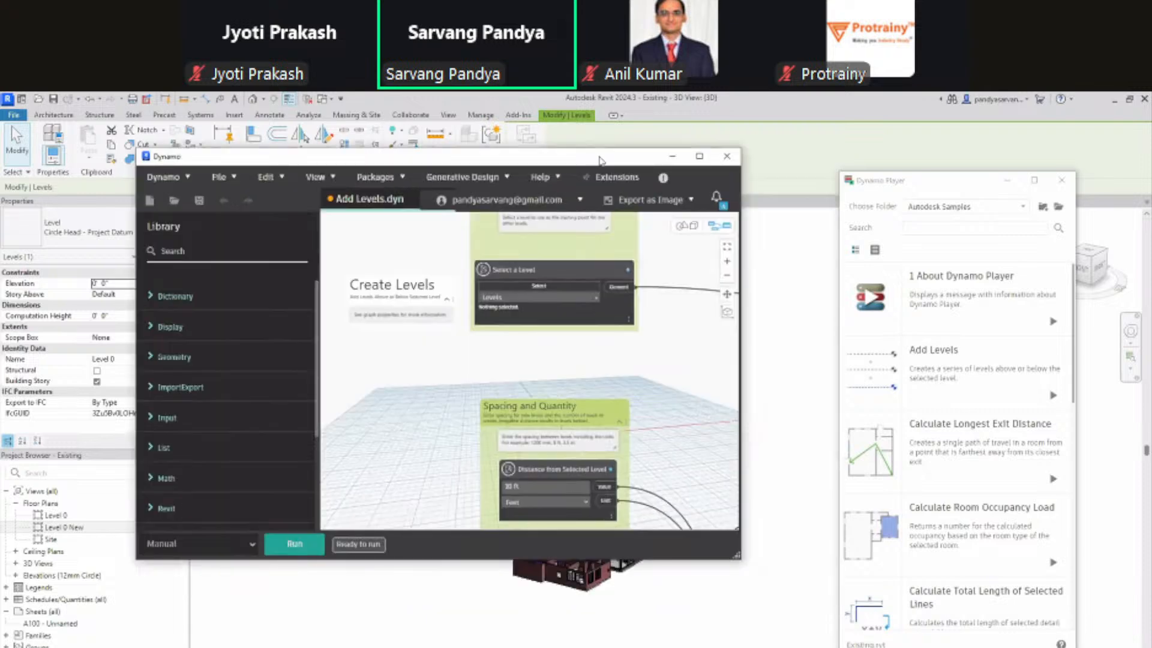
pyautogui.click(700, 157)
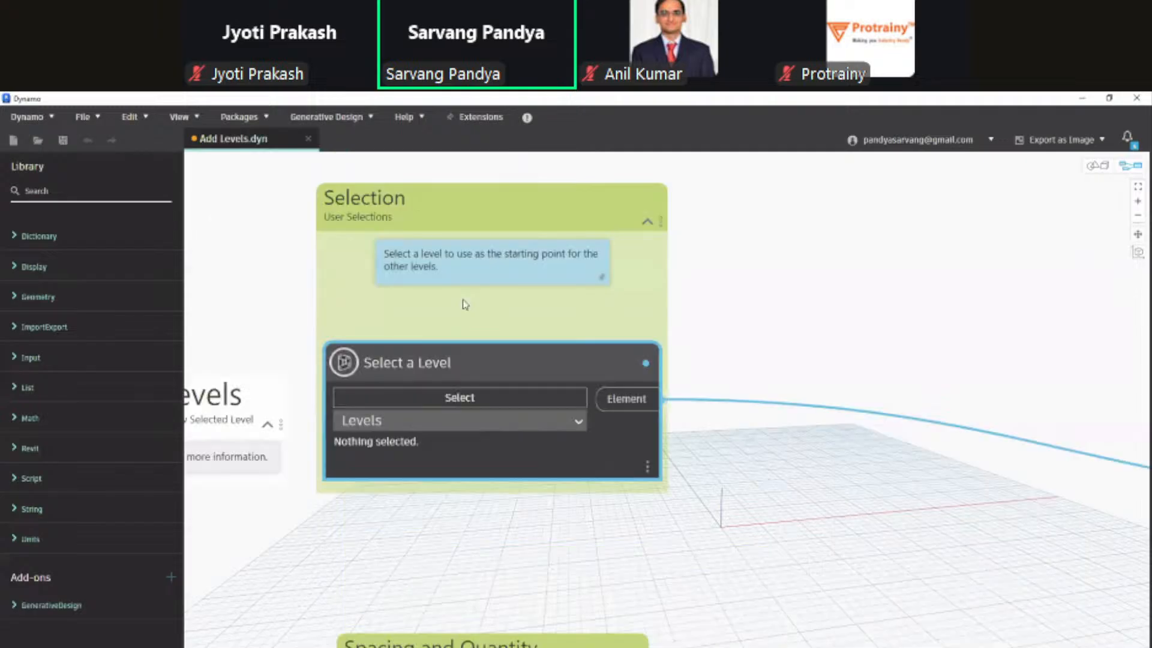
# Step: Pan and zoom the graph to bring the Level Creation and Sequence nodes into view
pyautogui.moveTo(463, 300); pyautogui.dragTo(467, 303, button='middle')
pyautogui.scroll(-6, 467, 303)
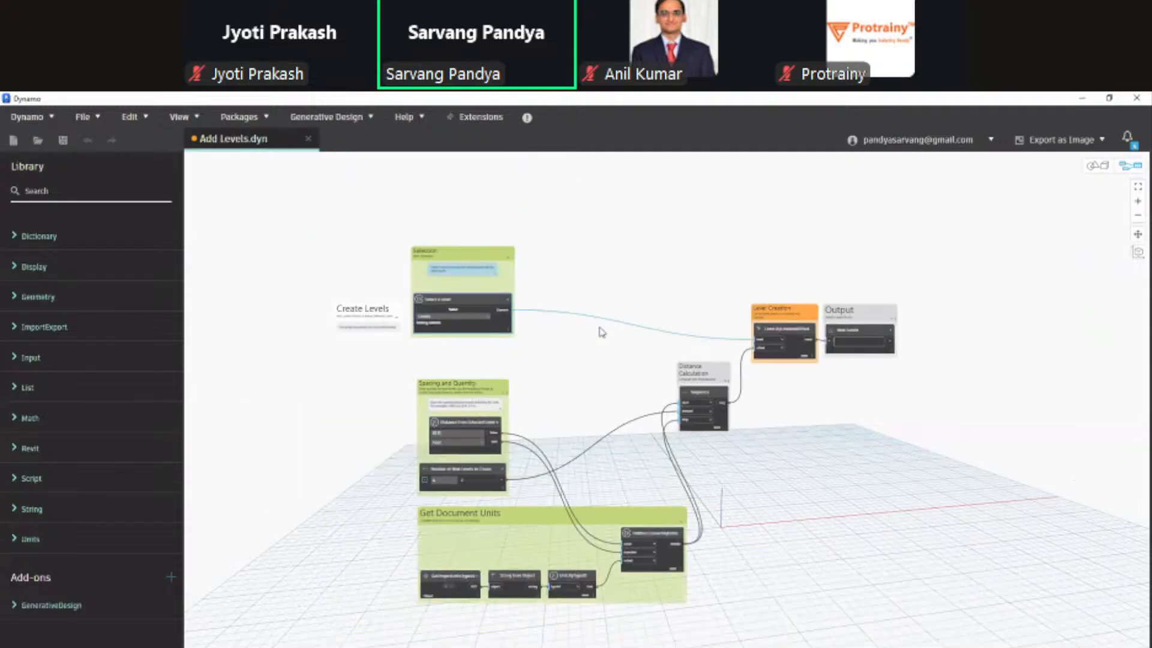
pyautogui.scroll(5, 382, 273)
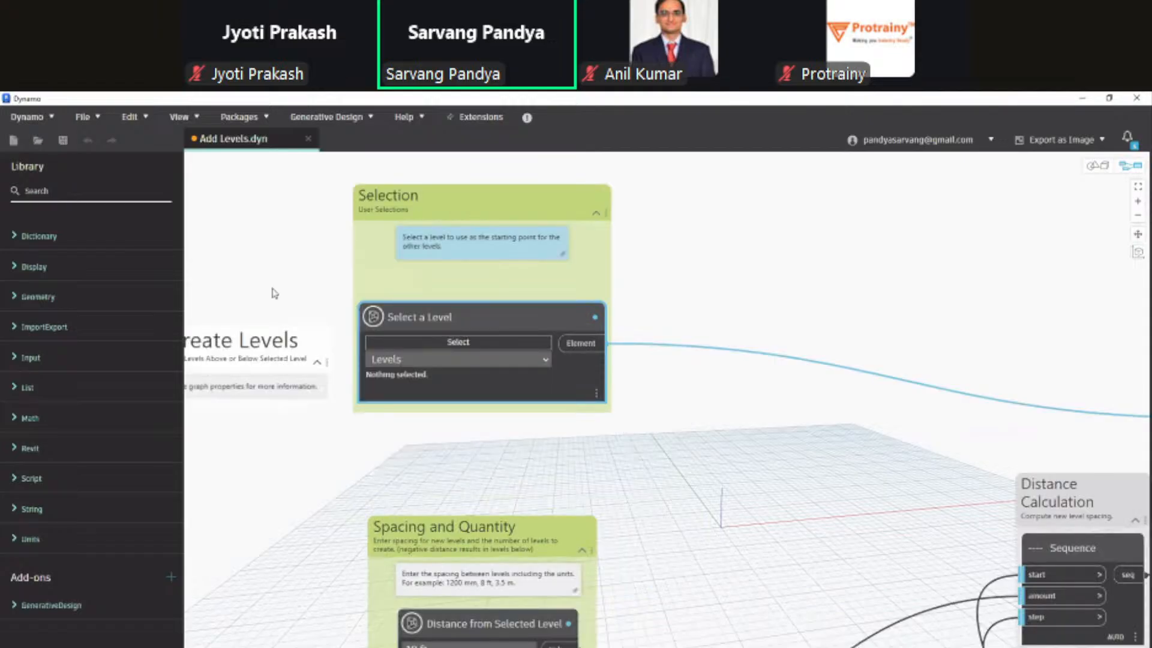
pyautogui.moveTo(274, 294); pyautogui.dragTo(469, 308, button='middle')
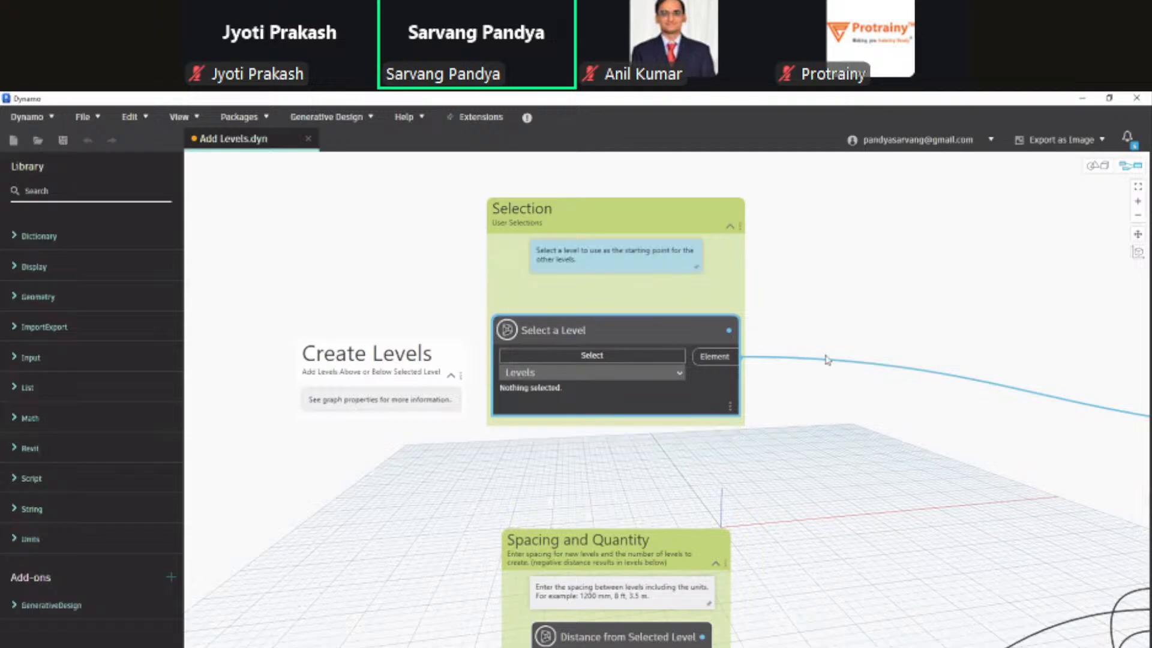
pyautogui.scroll(-2, 954, 432)
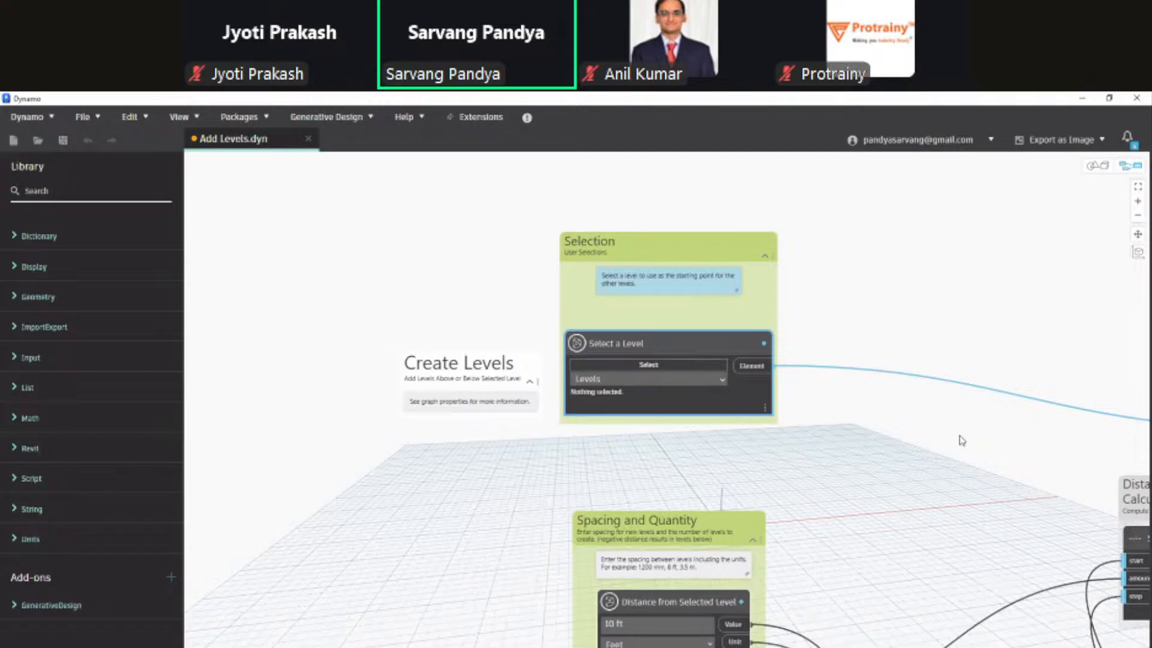
pyautogui.moveTo(962, 440); pyautogui.dragTo(683, 343, button='middle')
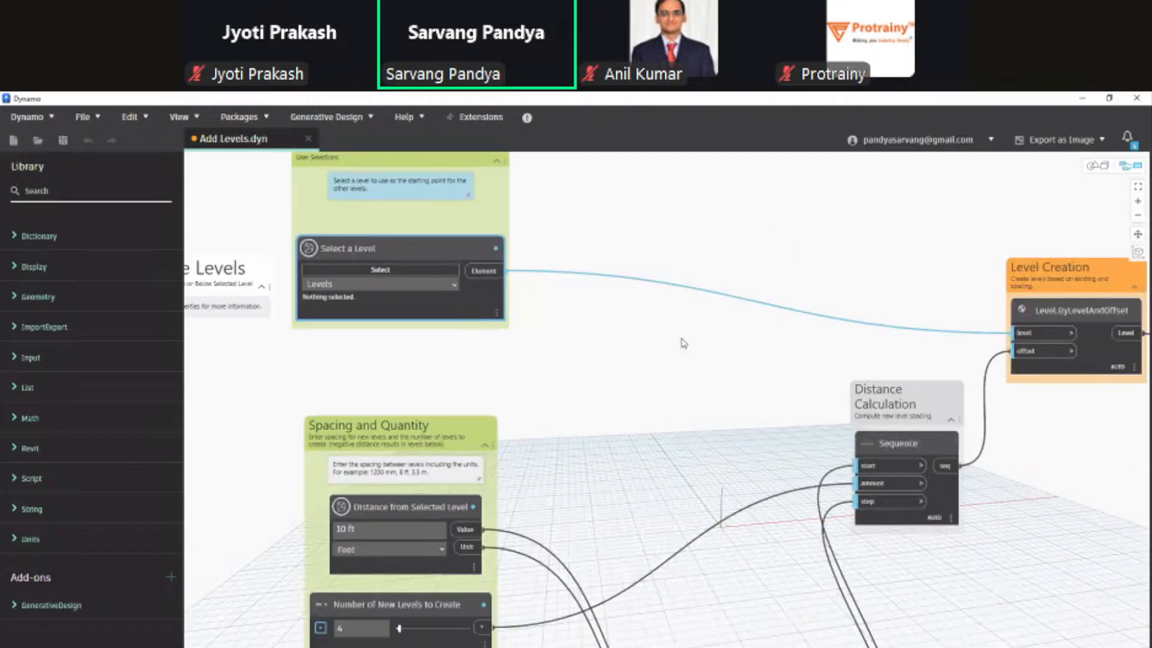
pyautogui.scroll(-2, 683, 343)
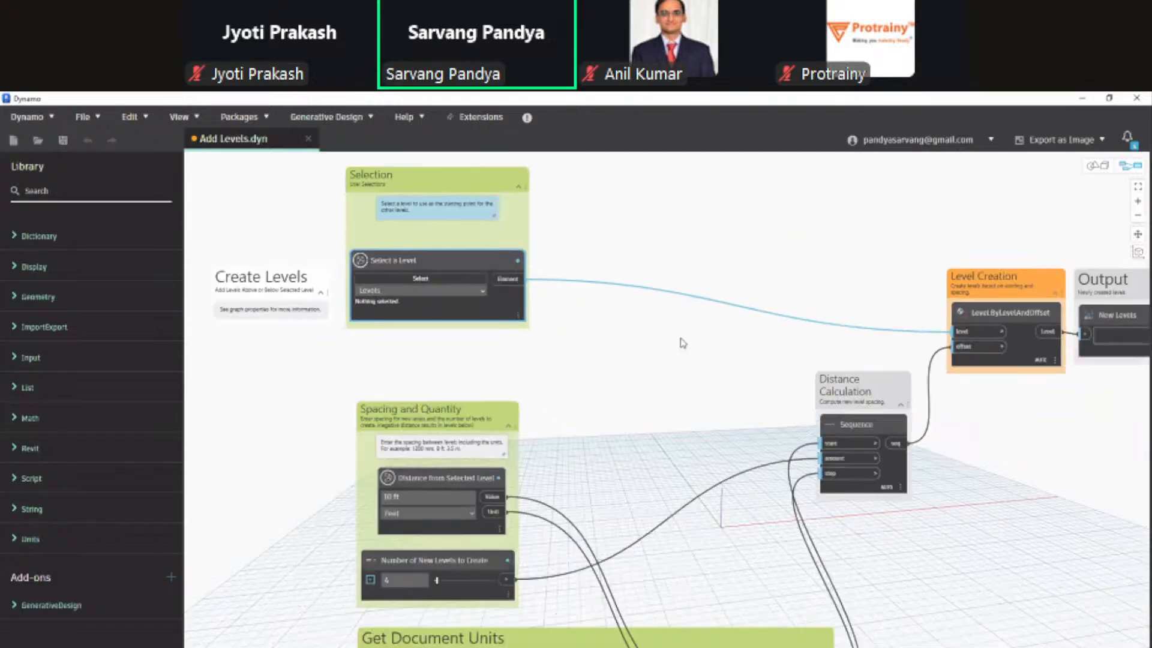
pyautogui.scroll(-1, 683, 343)
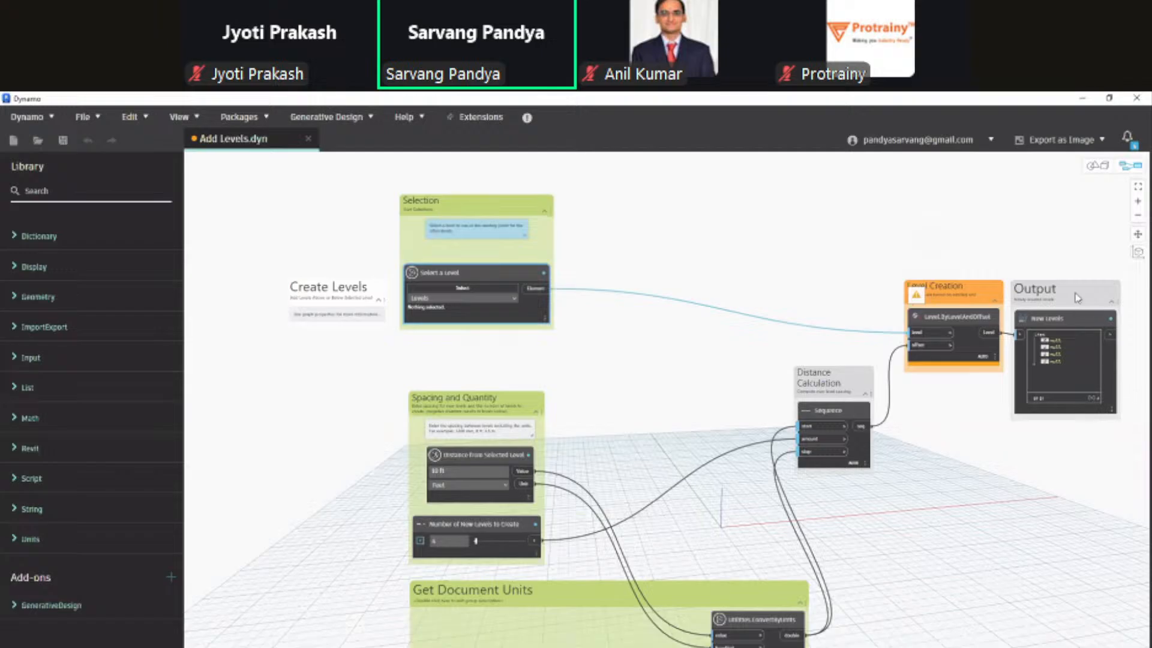
pyautogui.click(802, 235)
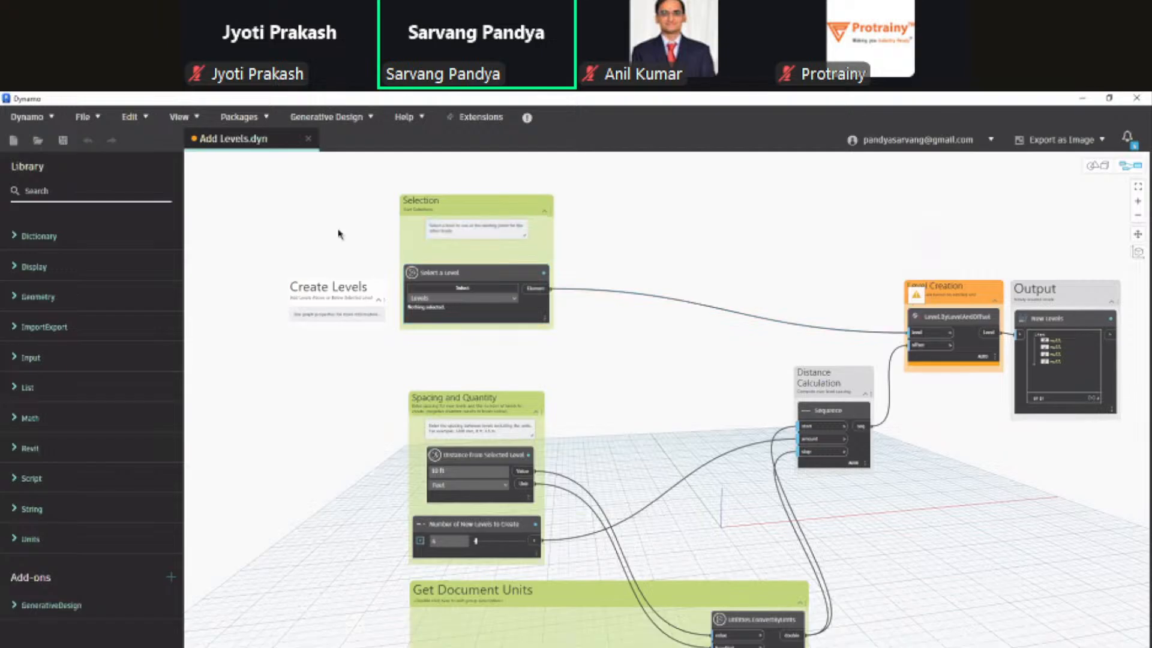
pyautogui.scroll(-1, 353, 238)
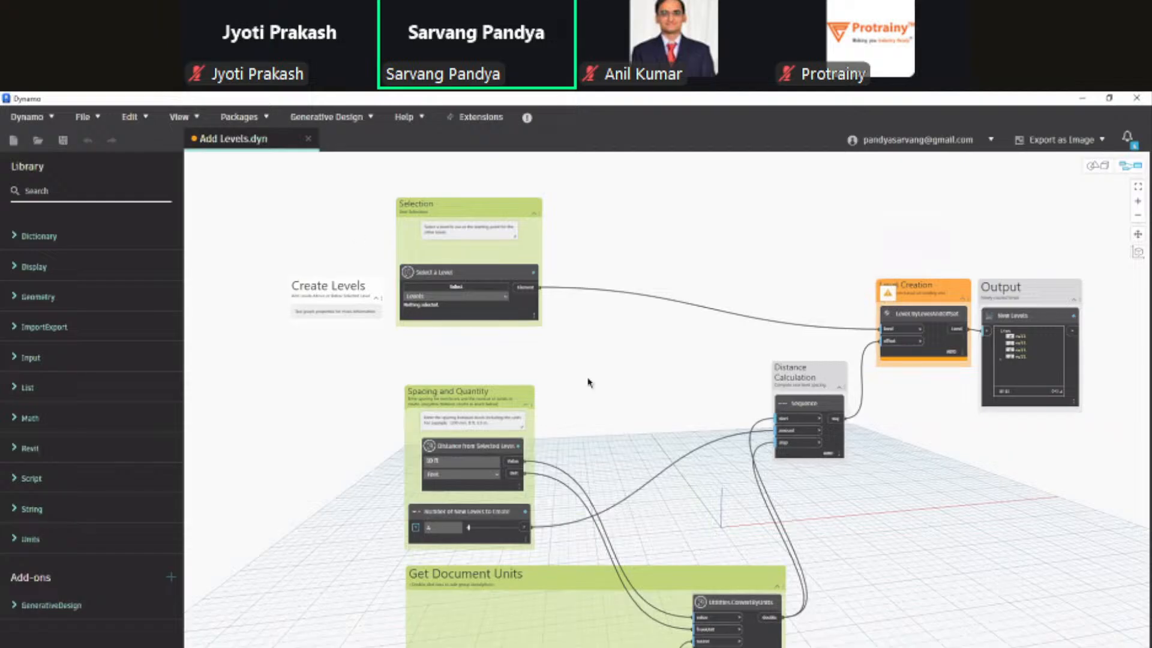
pyautogui.moveTo(617, 383); pyautogui.dragTo(597, 363, button='middle')
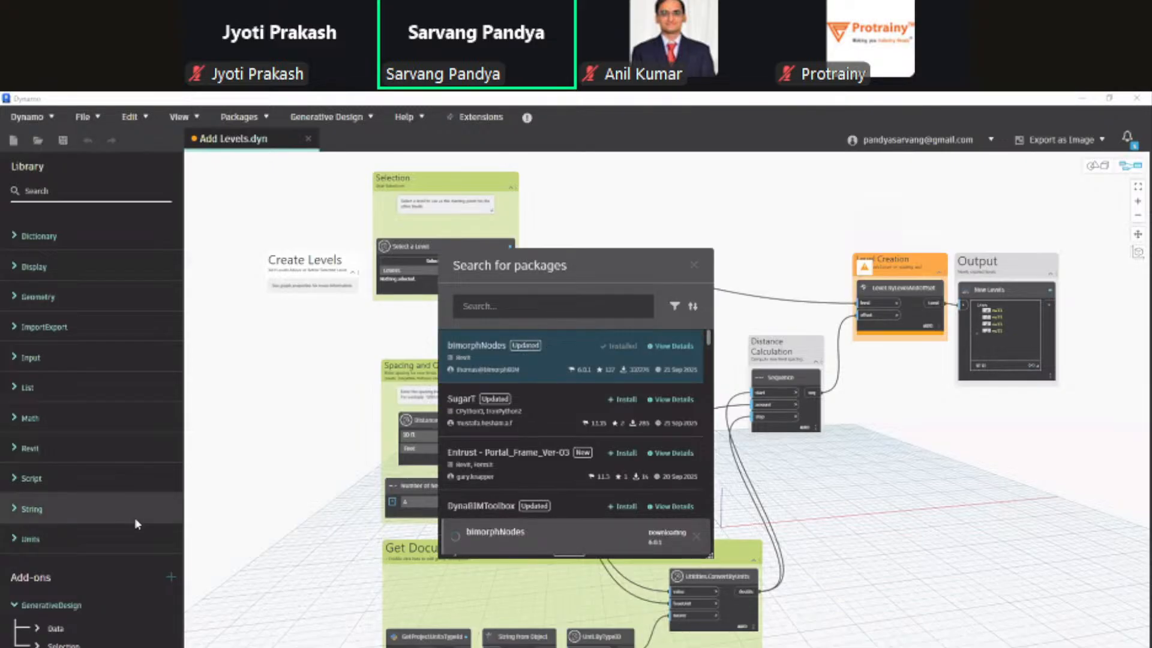
# Step: Search the package list for 'Bim', then close the package search
pyautogui.click(526, 307)
pyautogui.write('Bim')
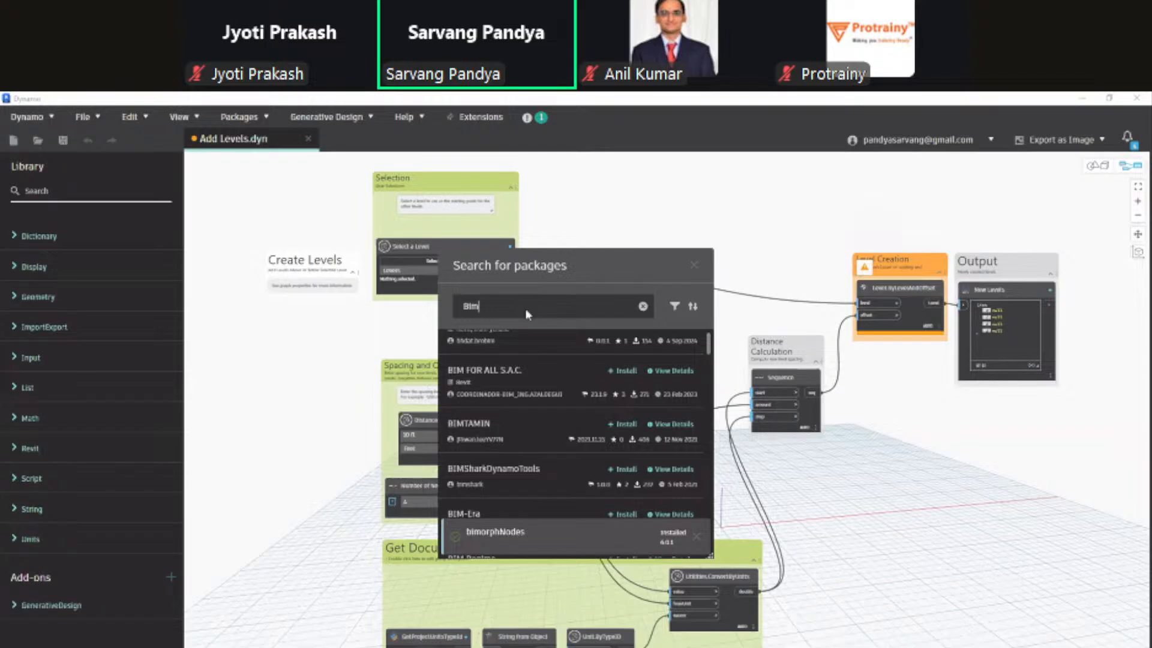
pyautogui.press('Escape')
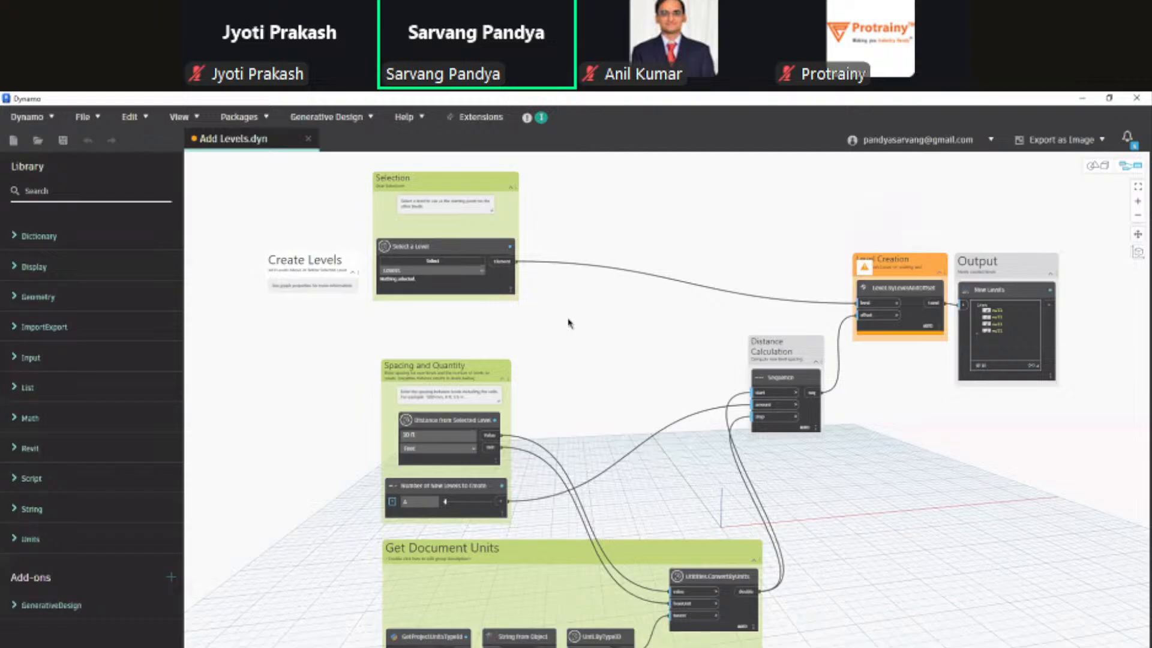
# Step: Search the node library for 'seq', clear it, and open the Generative Design menu
pyautogui.rightClick(570, 323)
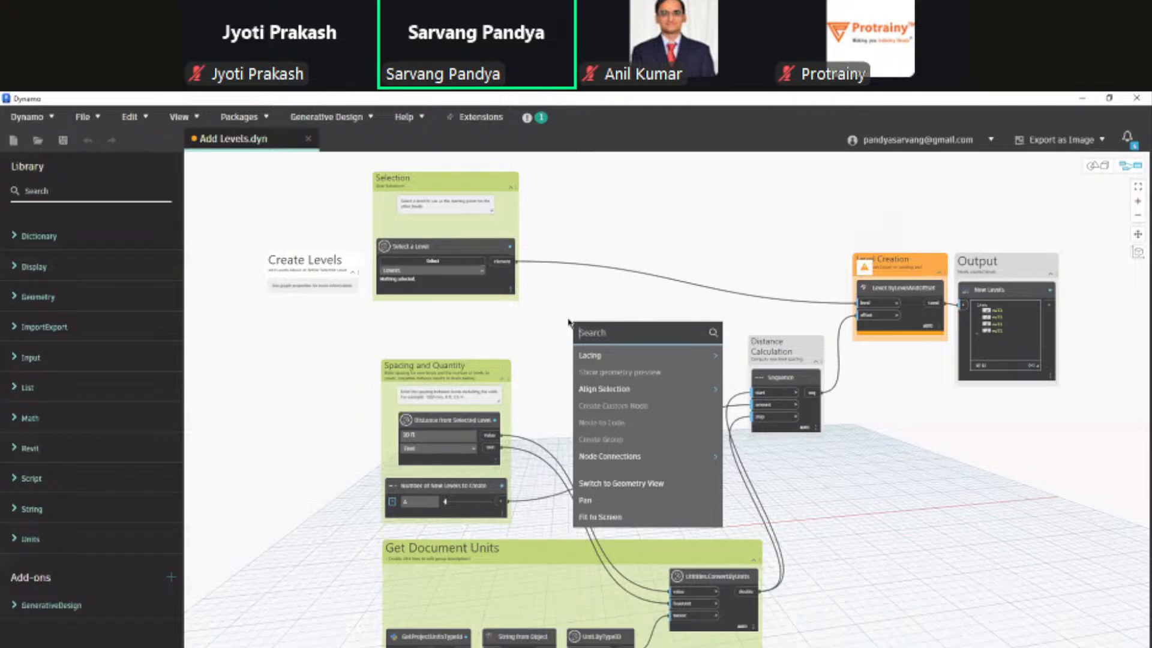
pyautogui.click(106, 191)
pyautogui.write('seq')
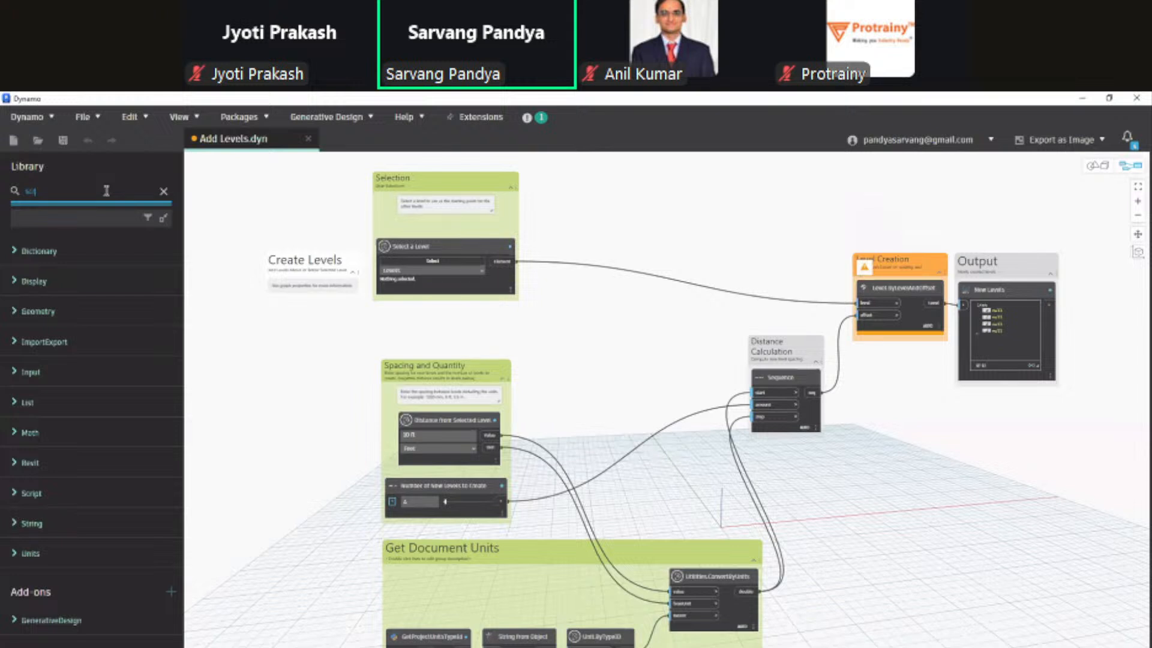
pyautogui.press('BackSpace')
pyautogui.press('BackSpace')
pyautogui.press('BackSpace')
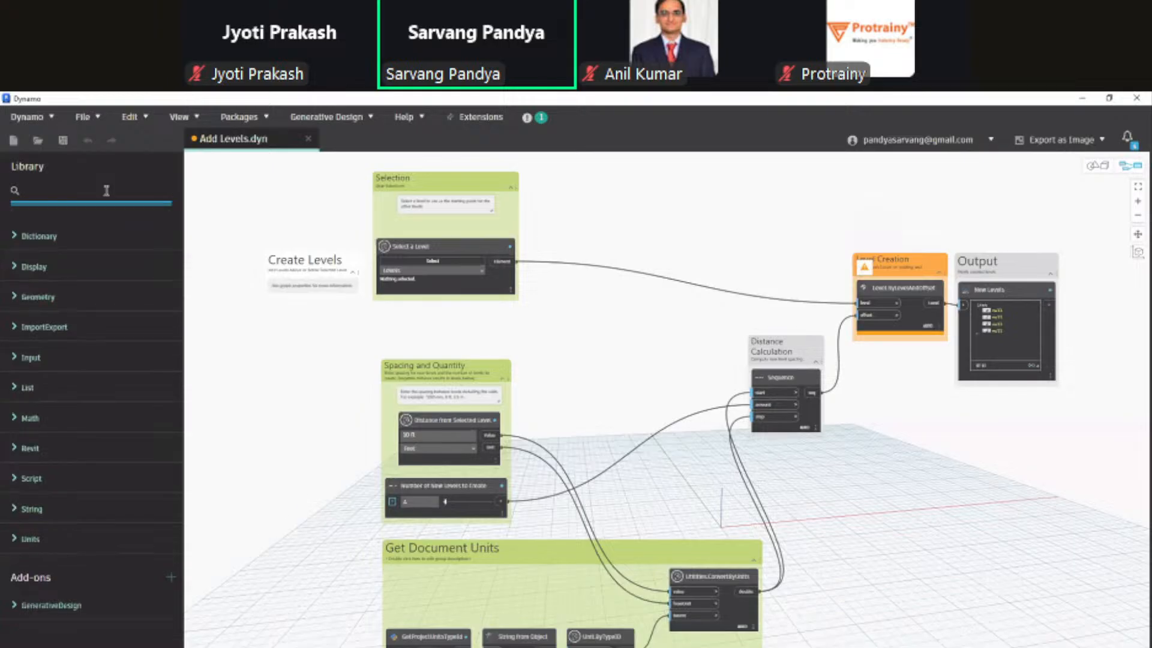
pyautogui.click(252, 360)
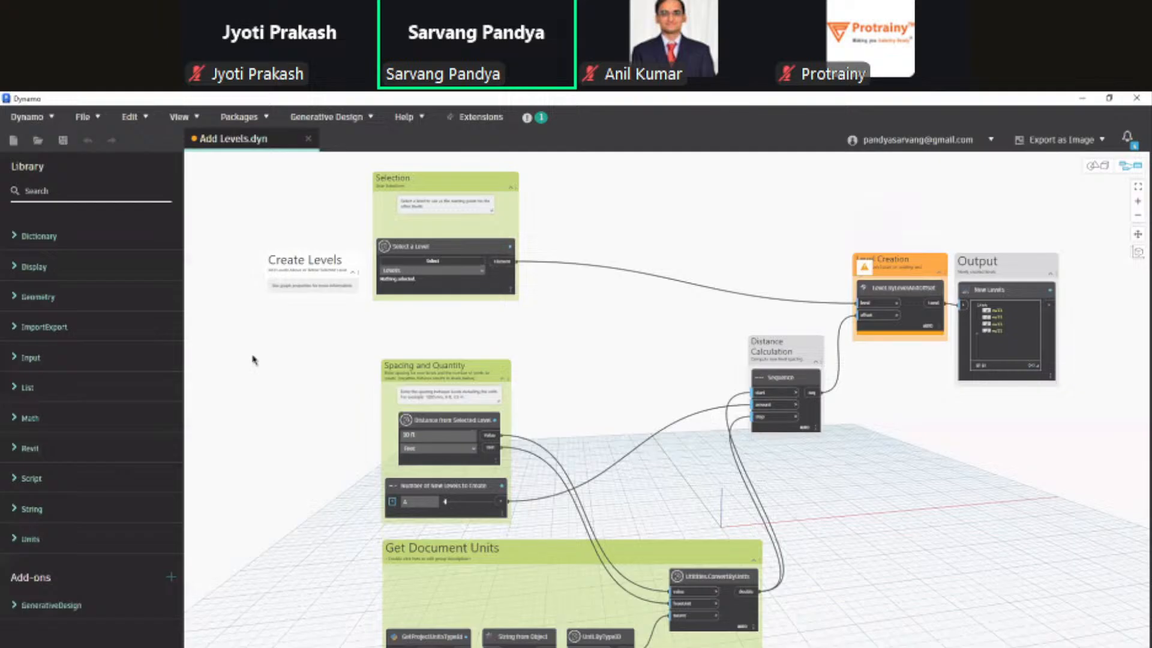
pyautogui.click(327, 116)
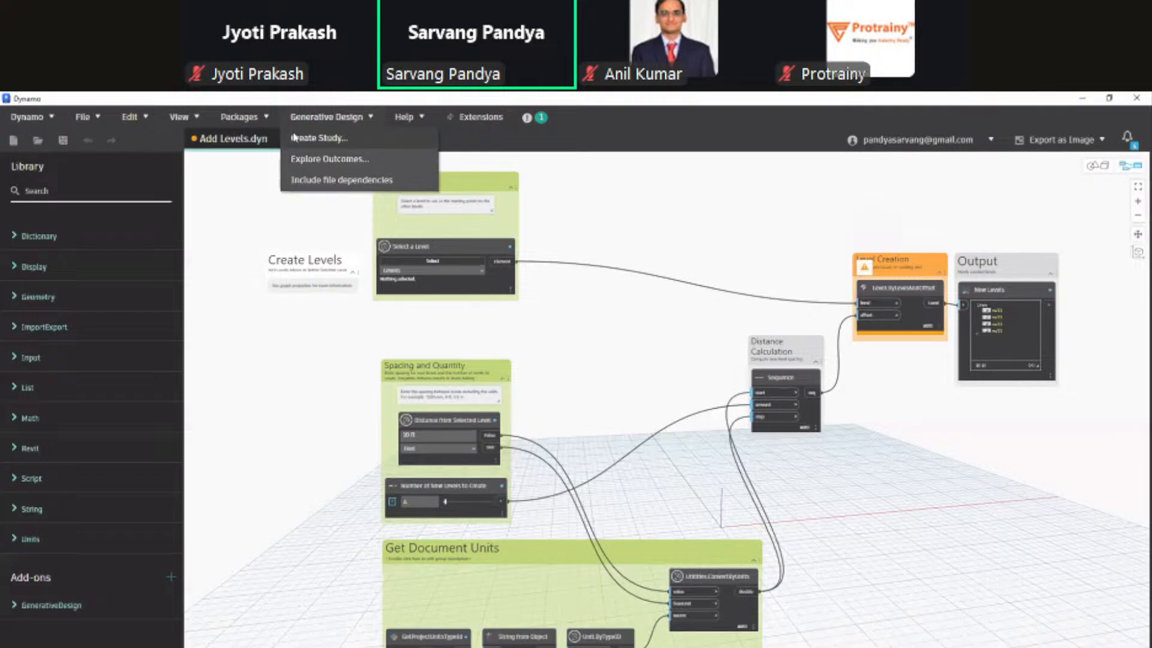
# Step: Choose Create Study, glance at the empty Explore Outcomes panel, then return to Create Study
pyautogui.click(312, 138)
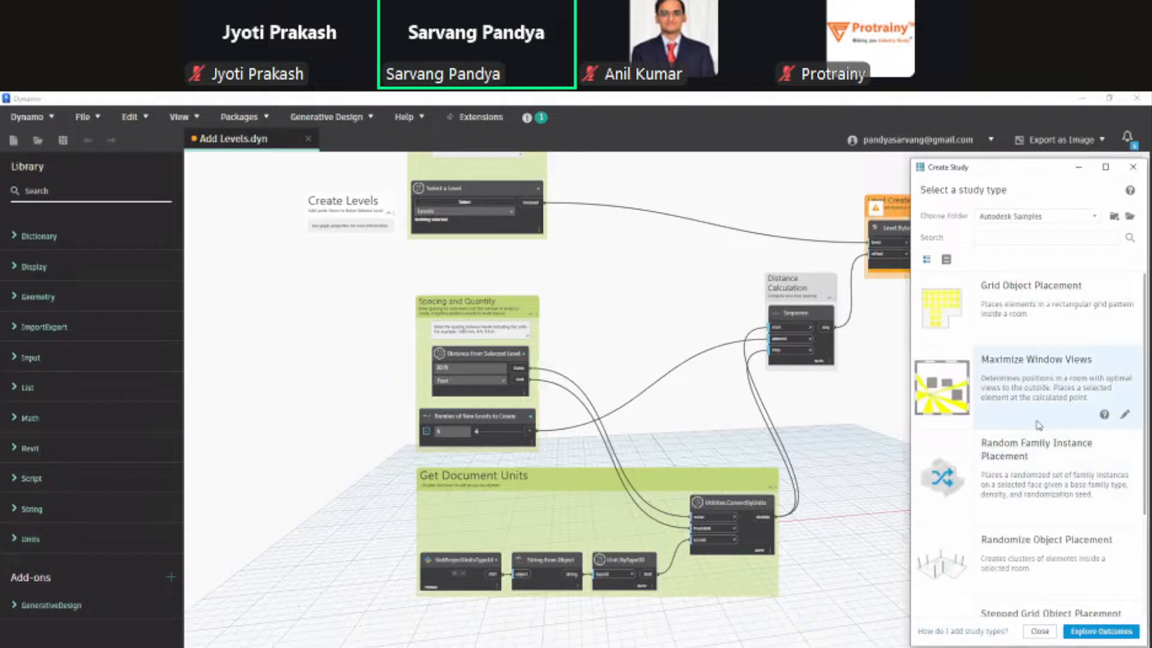
pyautogui.scroll(-2, 1039, 432)
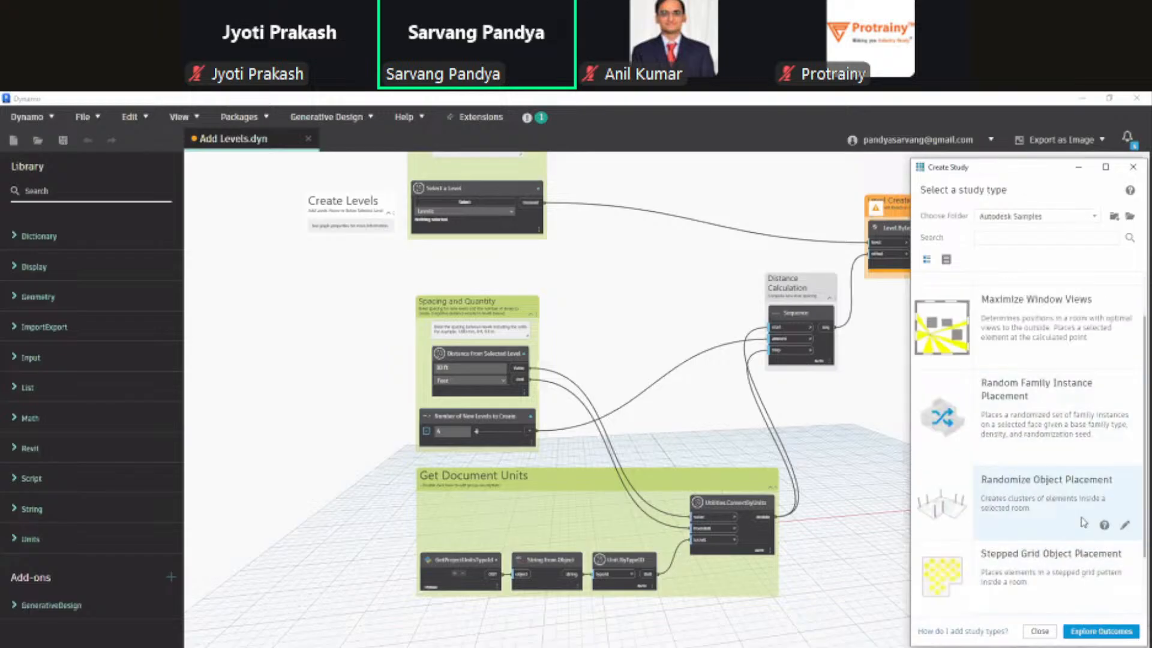
pyautogui.click(1085, 631)
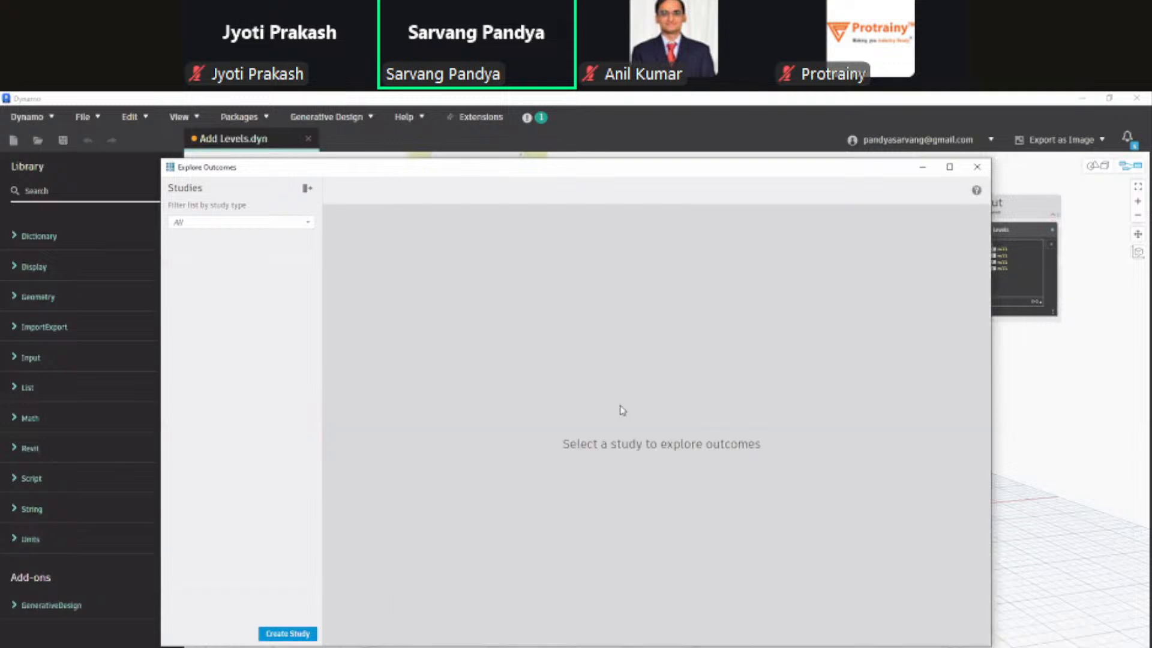
pyautogui.click(280, 634)
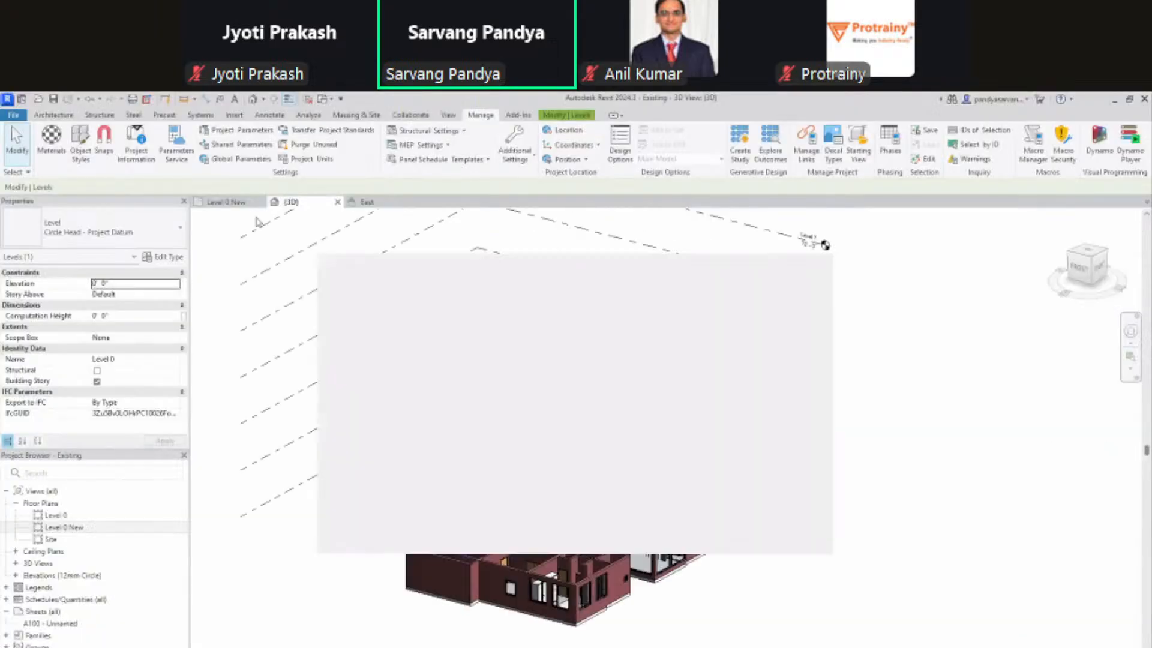
# Step: Switch to the Level 0 New plan, dismiss the access notice, and choose Grid Object Placement
pyautogui.click(234, 203)
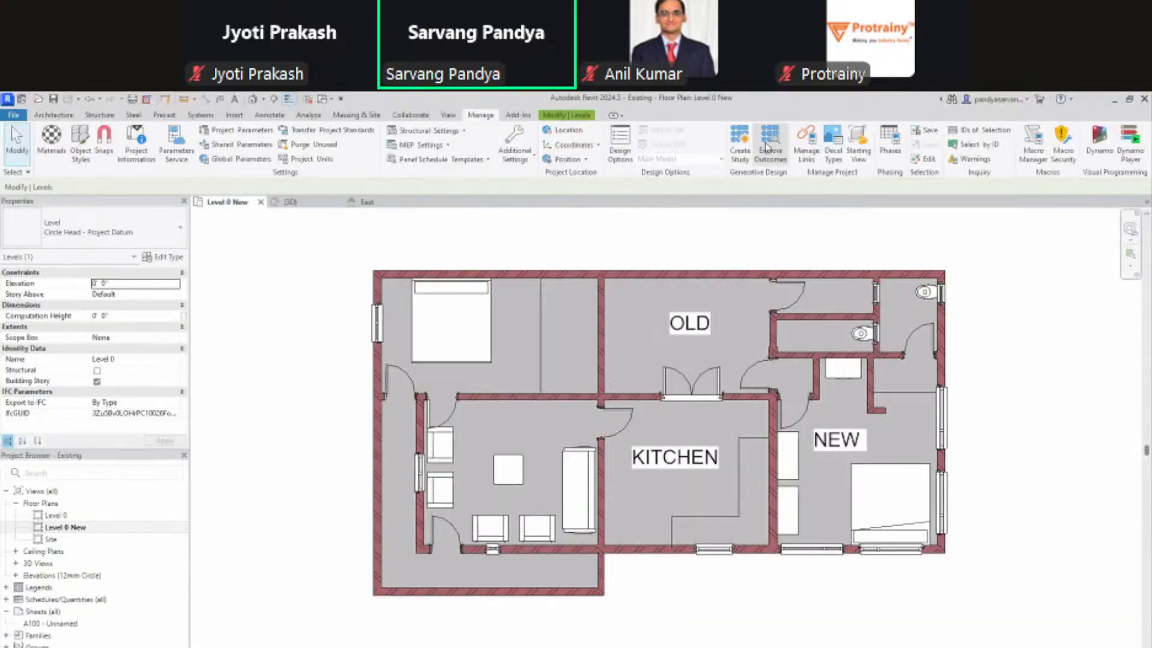
pyautogui.moveTo(796, 245); pyautogui.dragTo(656, 231, button='middle')
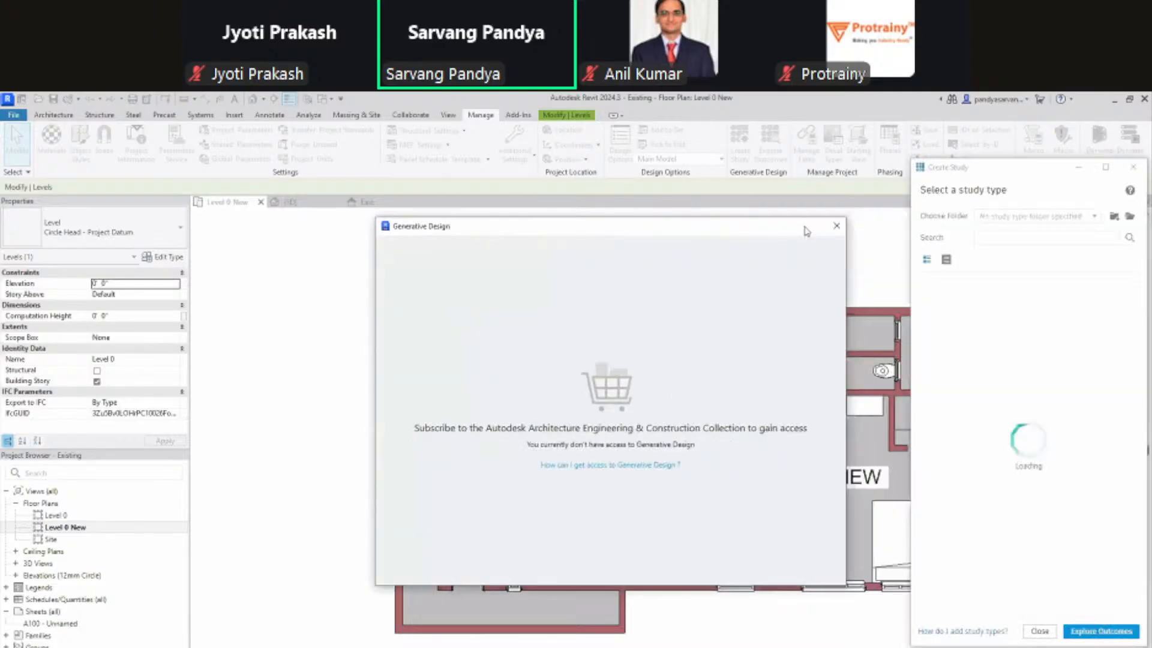
pyautogui.click(836, 225)
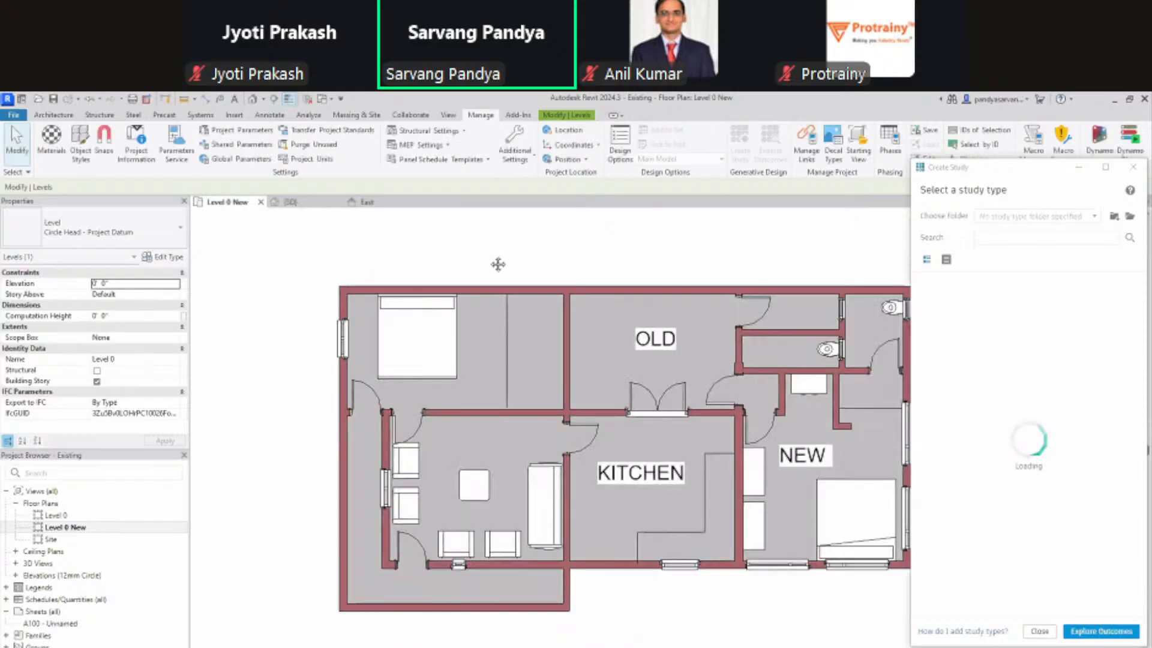
pyautogui.moveTo(498, 264); pyautogui.dragTo(587, 282, button='middle')
pyautogui.moveTo(575, 241); pyautogui.dragTo(490, 259, button='middle')
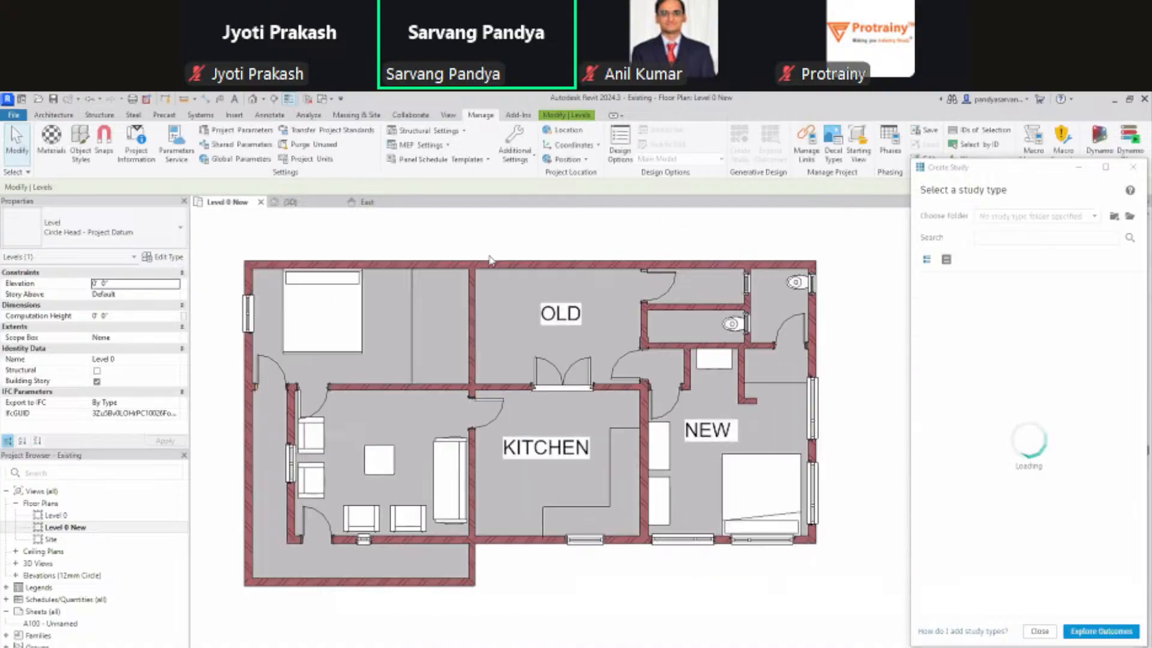
pyautogui.click(600, 223)
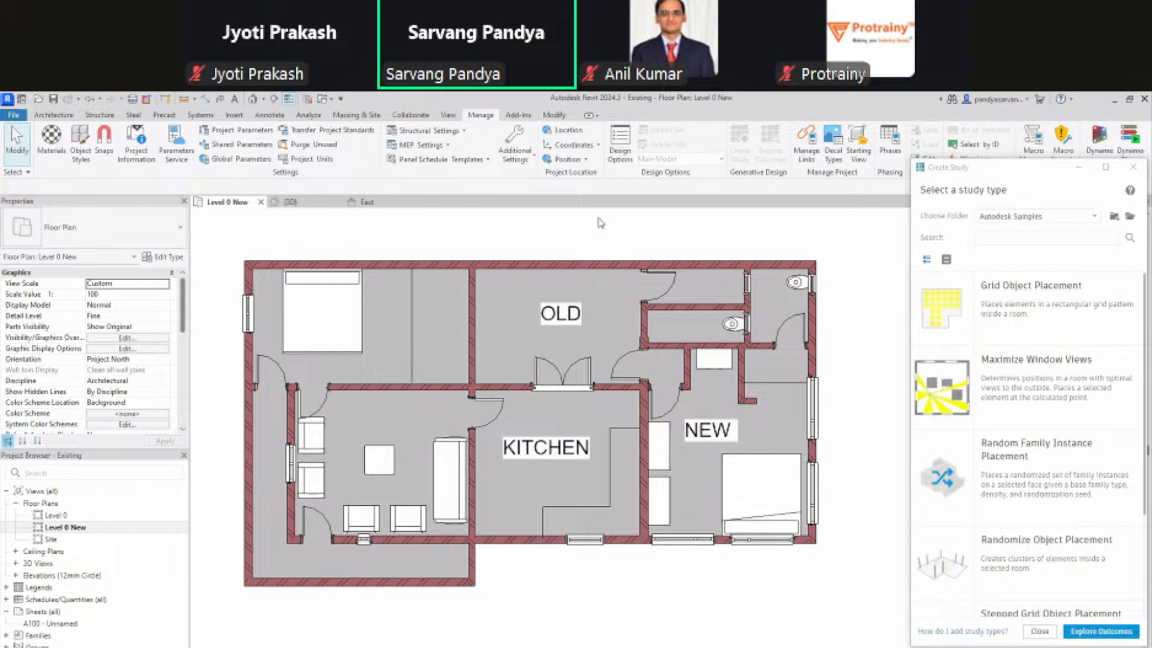
pyautogui.moveTo(598, 218); pyautogui.dragTo(558, 208, button='middle')
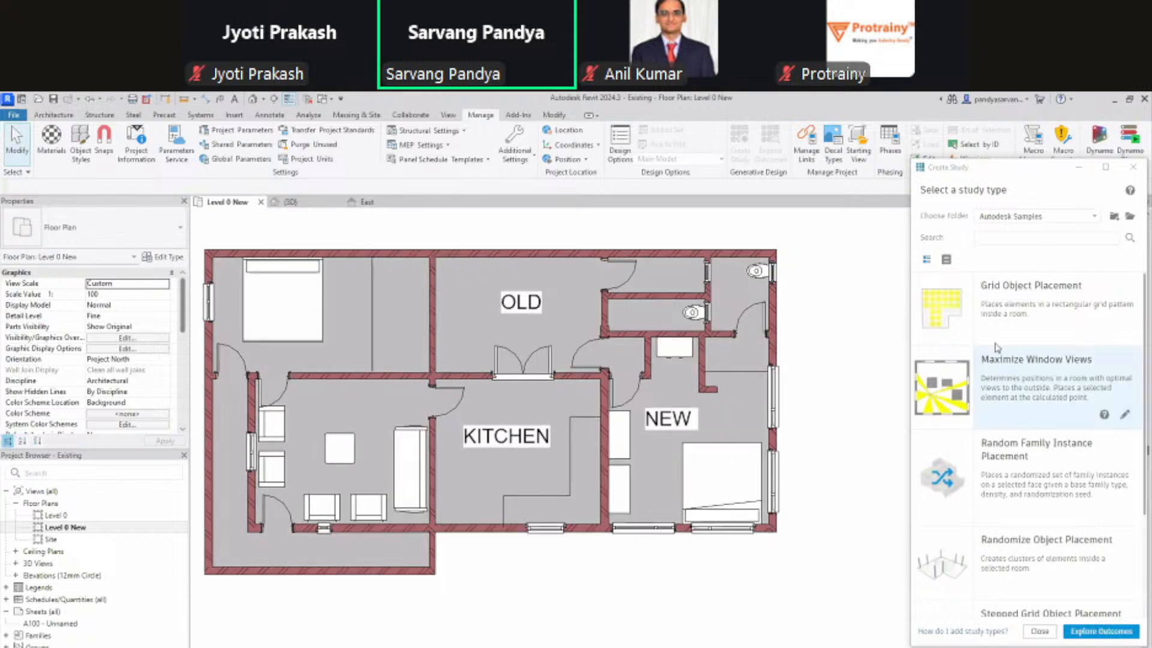
pyautogui.click(1028, 304)
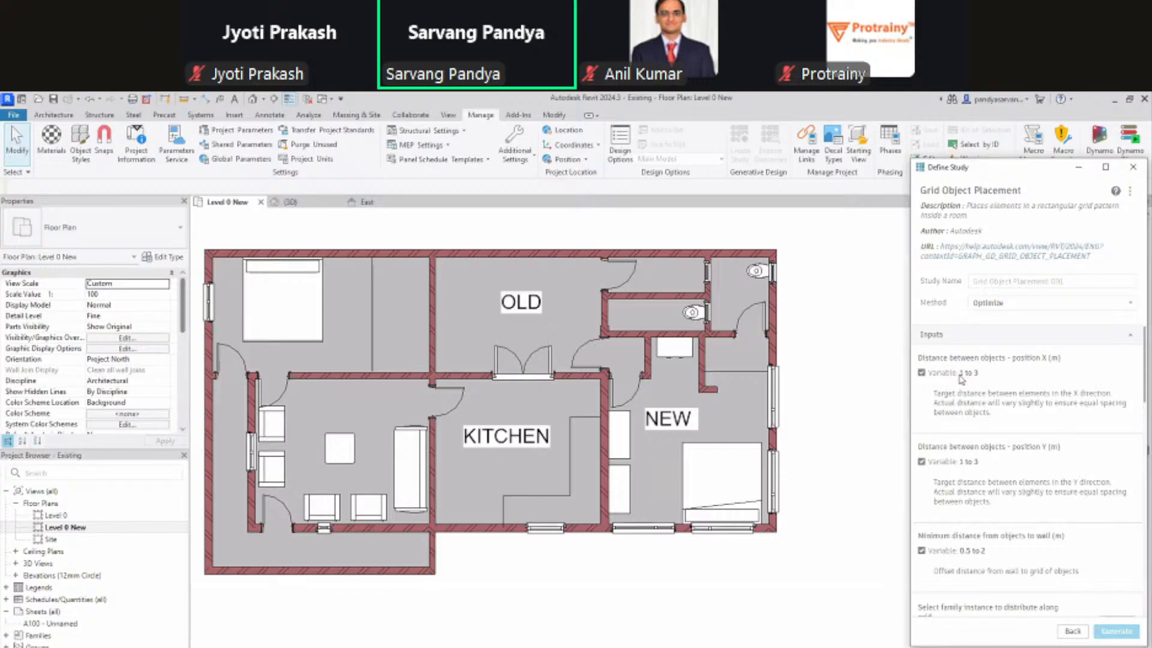
# Step: Pick one family instance as the element to distribute and view the Method options
pyautogui.scroll(-1, 1000, 422)
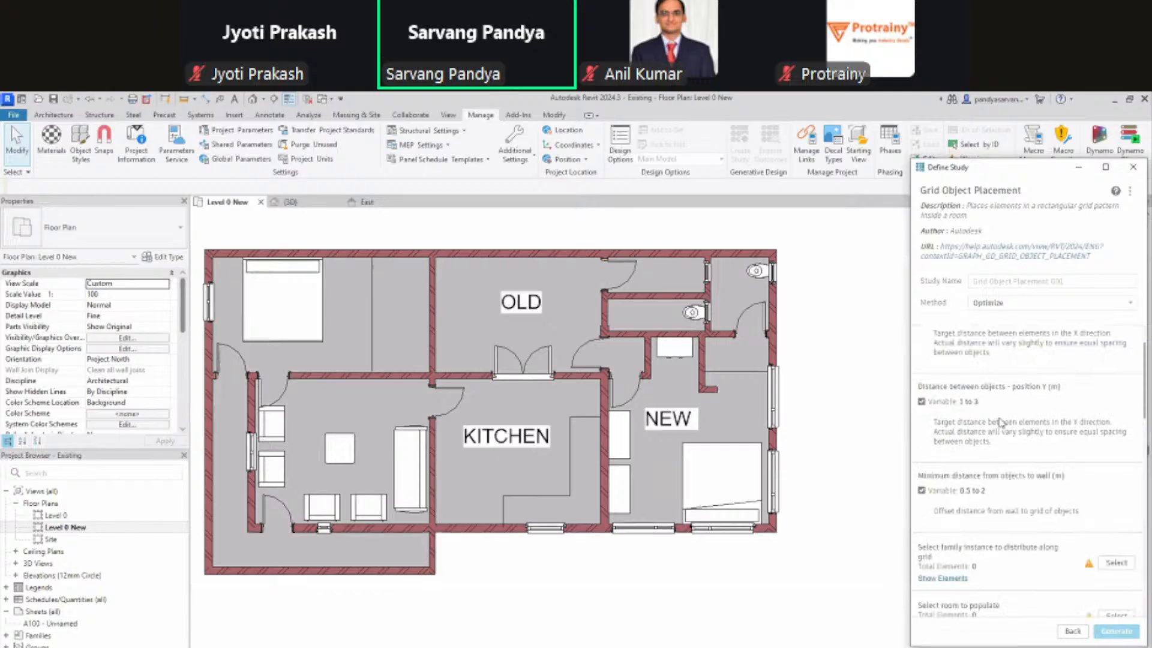
pyautogui.scroll(1, 984, 408)
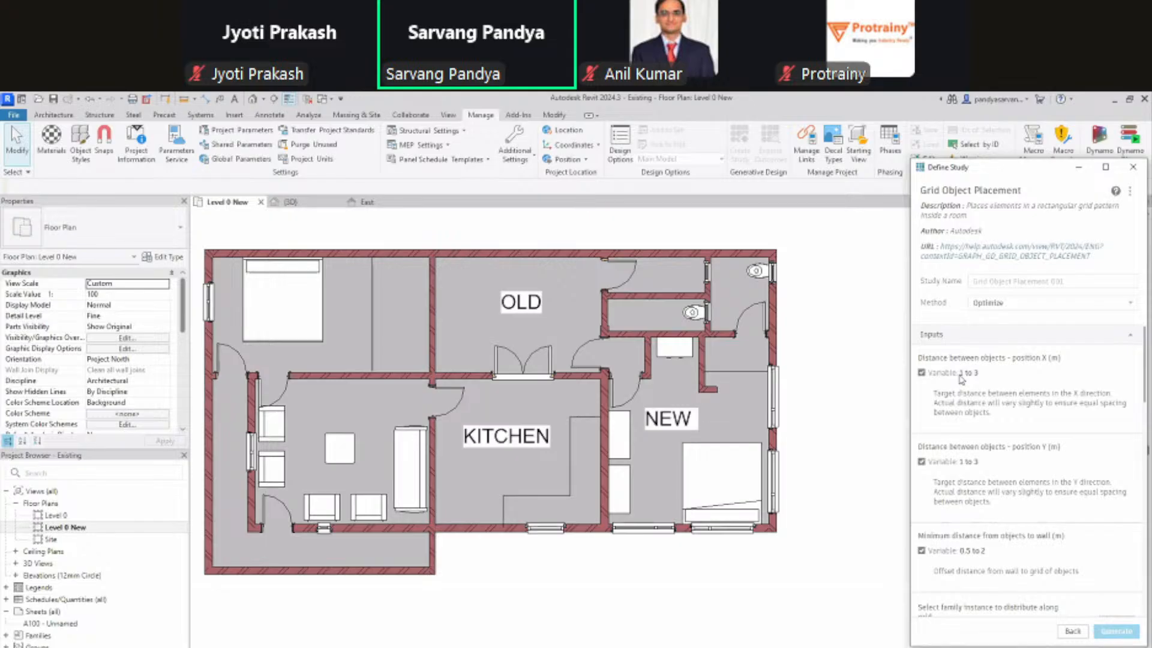
pyautogui.scroll(-1, 984, 402)
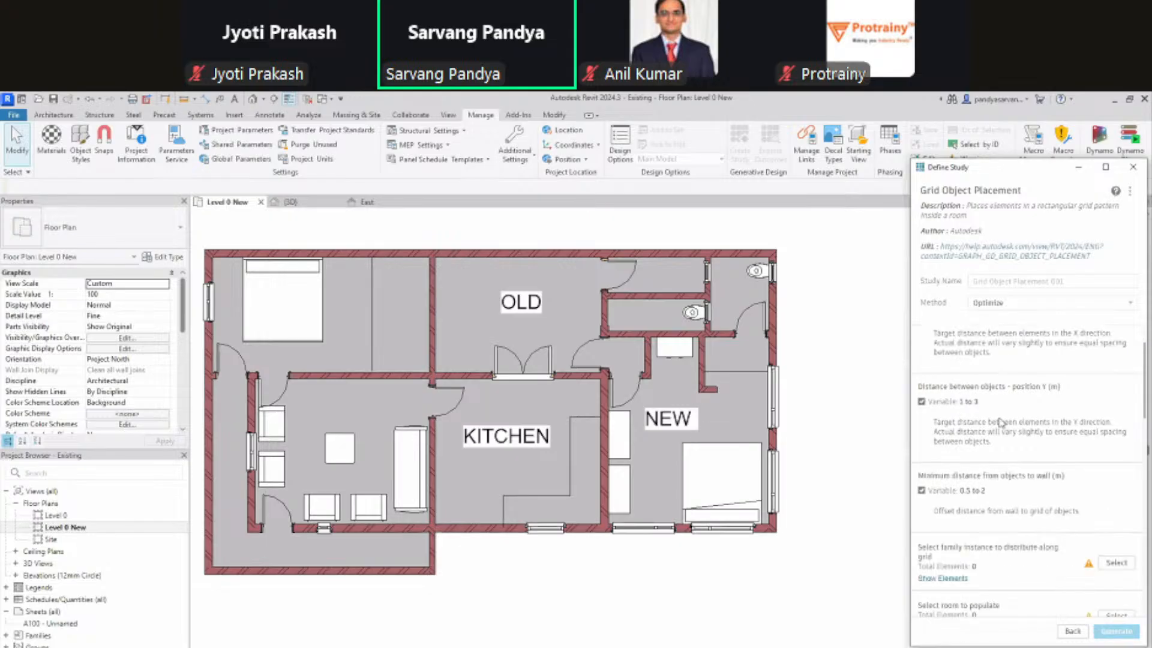
pyautogui.scroll(-3, 1001, 423)
pyautogui.click(1116, 383)
pyautogui.click(344, 449)
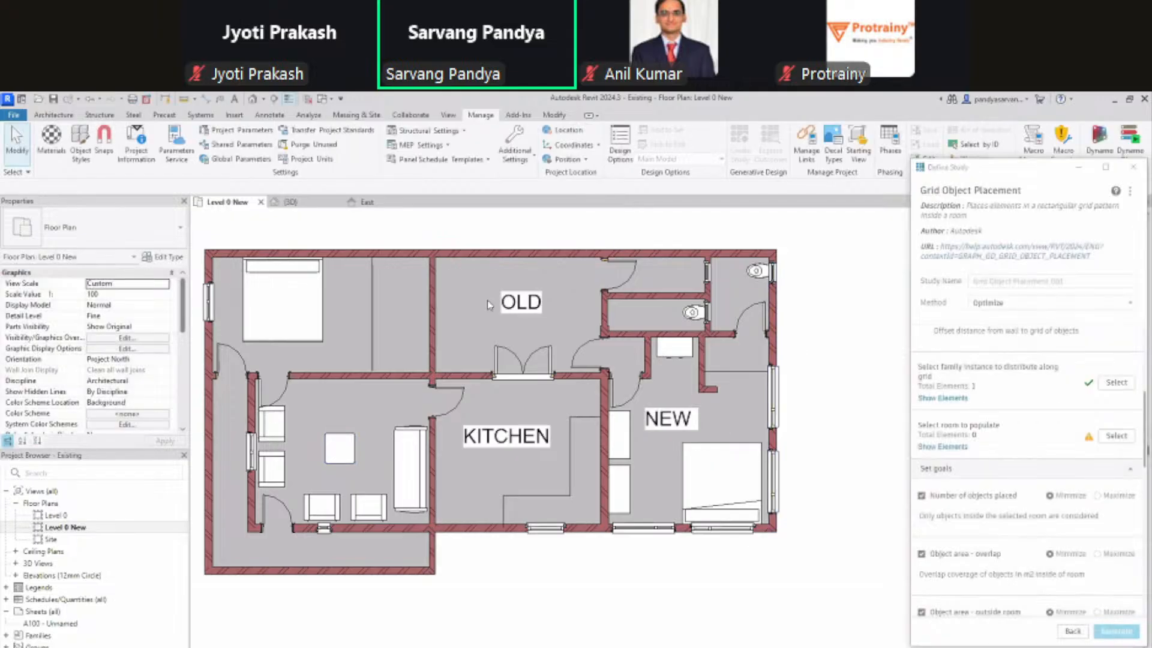
pyautogui.click(1055, 303)
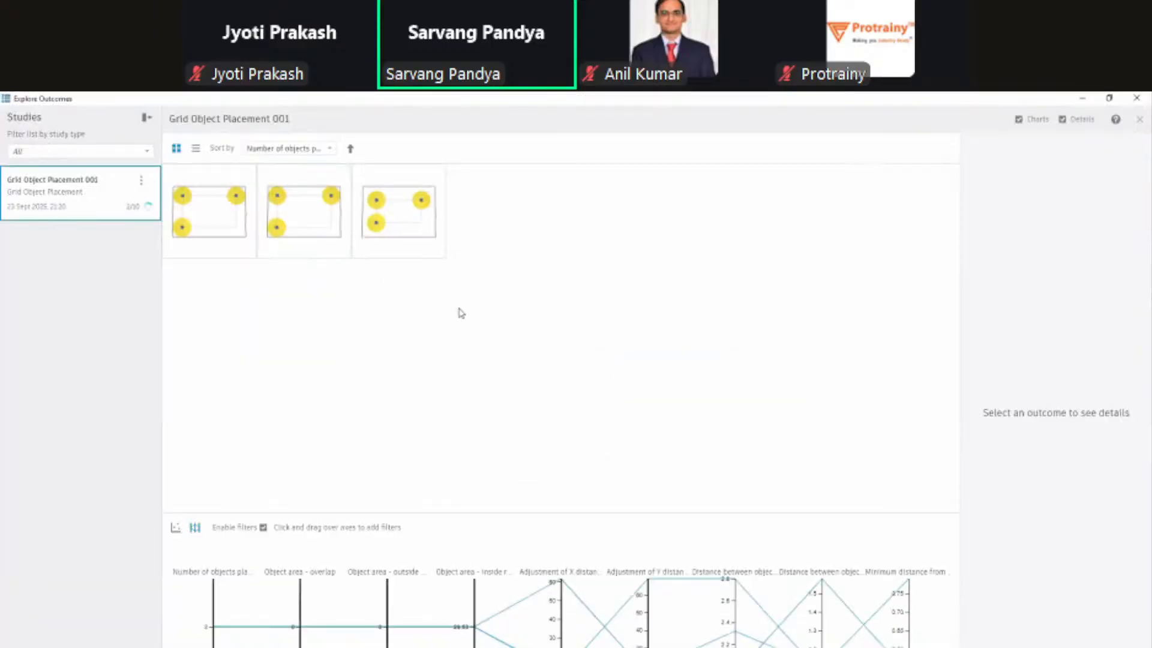
# Step: Show the first Grid Object Placement 001 outcome's details and change its Sort by order
pyautogui.click(210, 216)
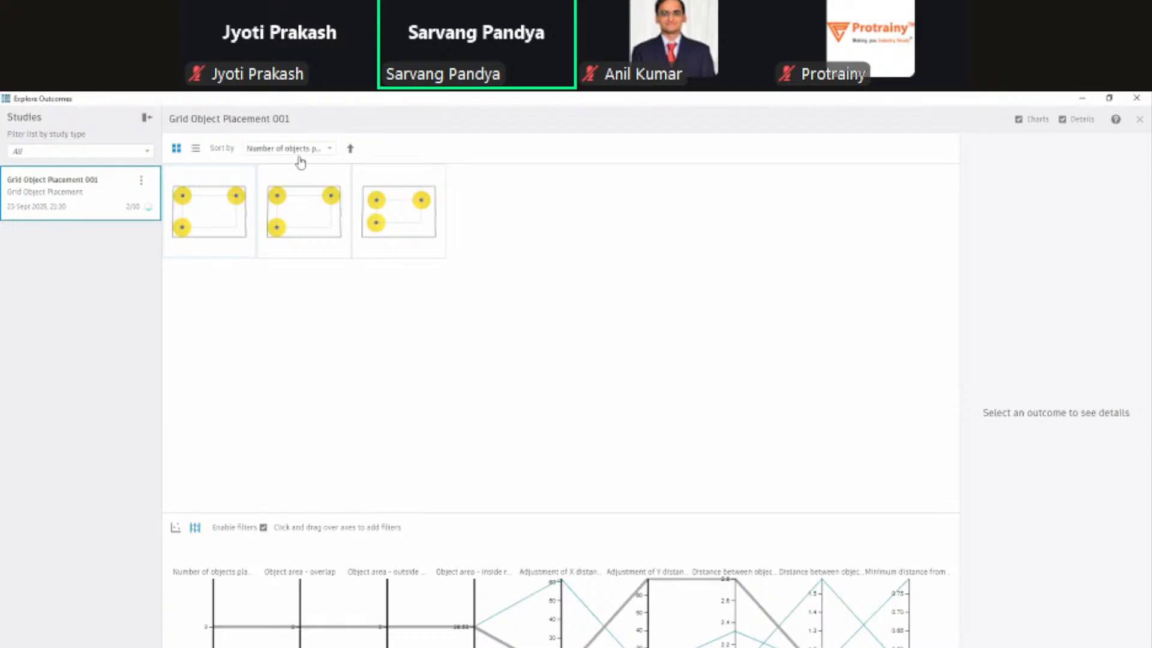
pyautogui.click(210, 216)
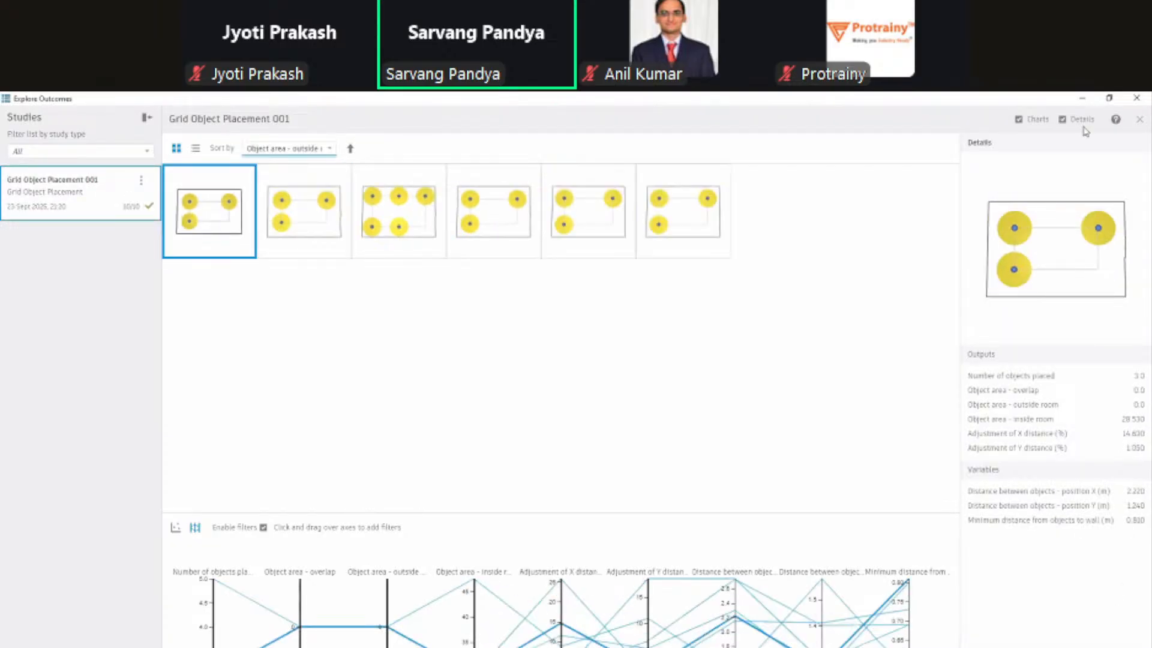
pyautogui.click(834, 264)
# Step: Shrink the Explore Outcomes window and add a DateTime.FromString node to the Dynamo graph
pyautogui.moveTo(1042, 107); pyautogui.dragTo(936, 214)
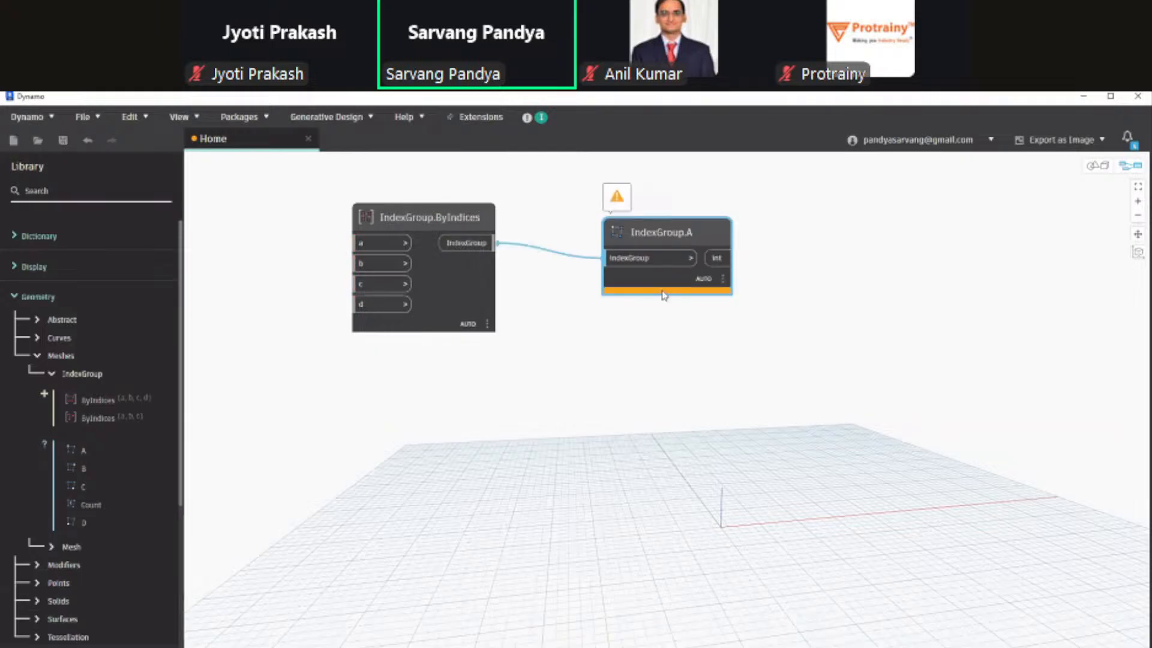
pyautogui.moveTo(716, 288)
pyautogui.moveTo(701, 313)
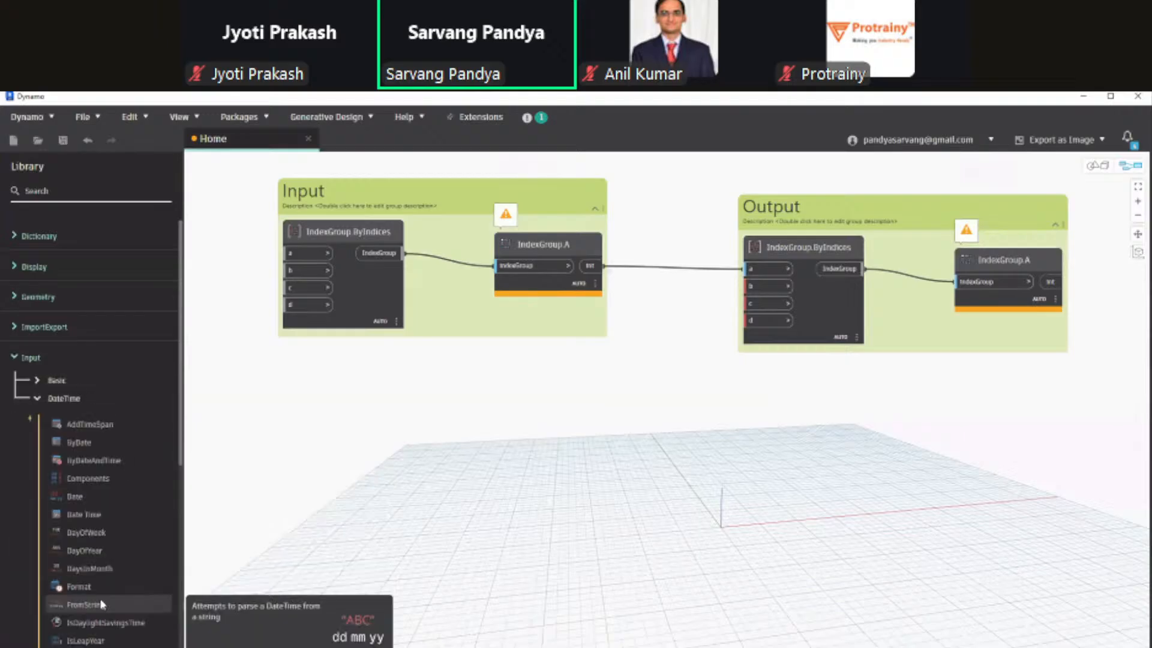
pyautogui.click(86, 605)
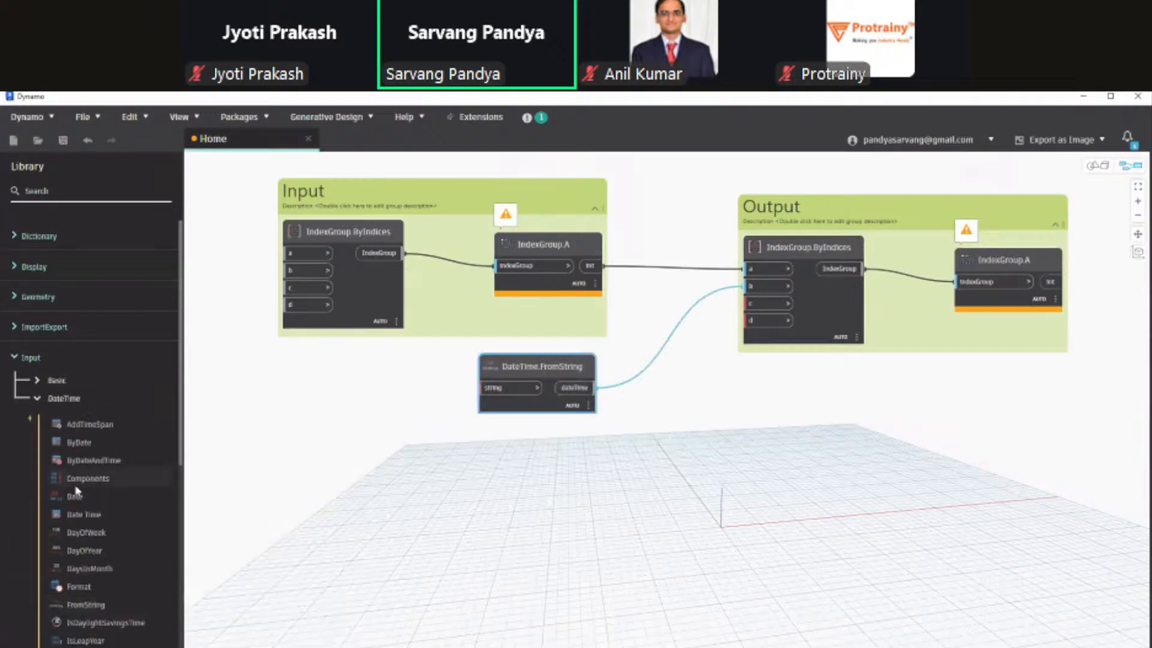
# Step: Search the Dynamo node library, then return to the Revit model
pyautogui.moveTo(99, 443)
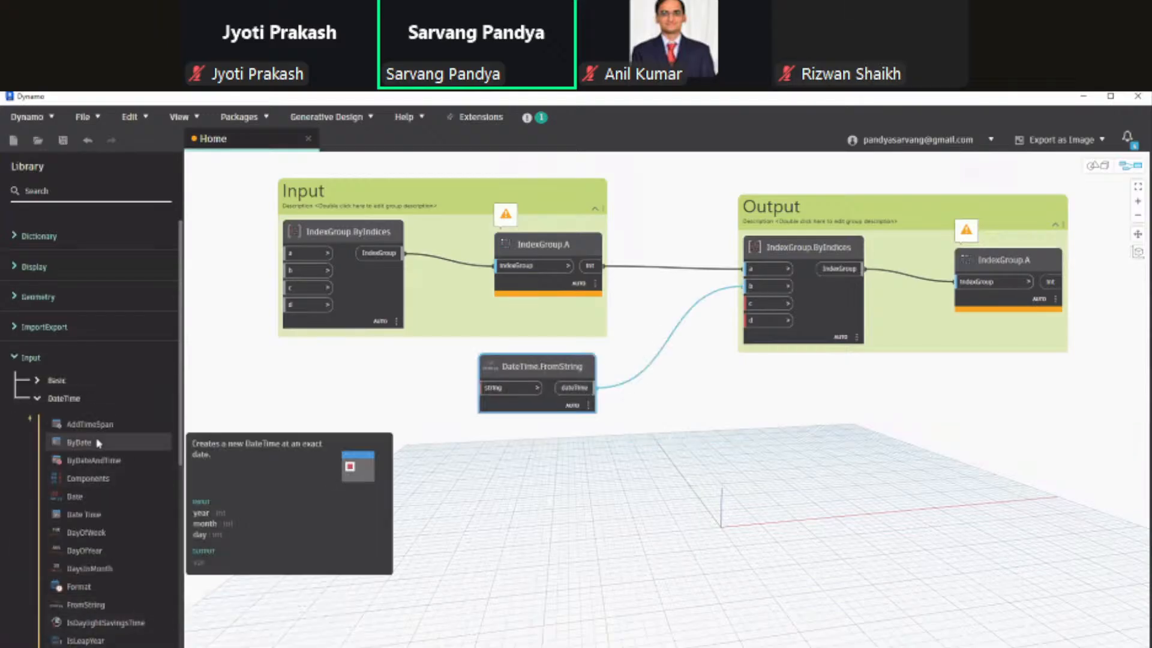
pyautogui.click(93, 189)
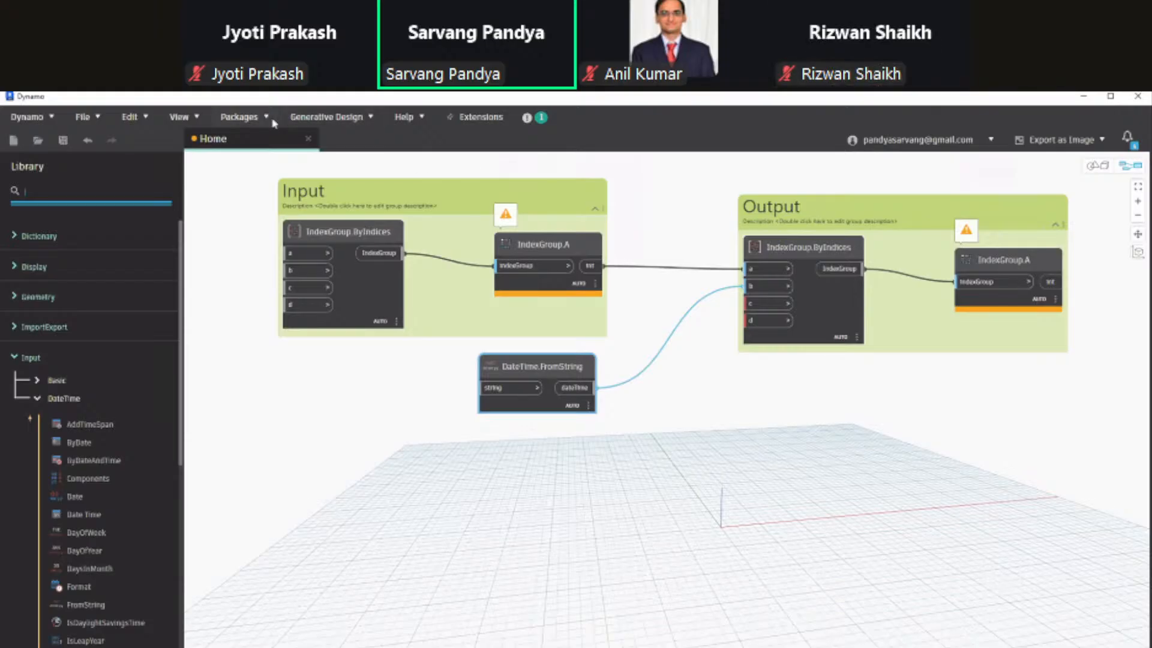
pyautogui.hotkey('alt', 'Tab')
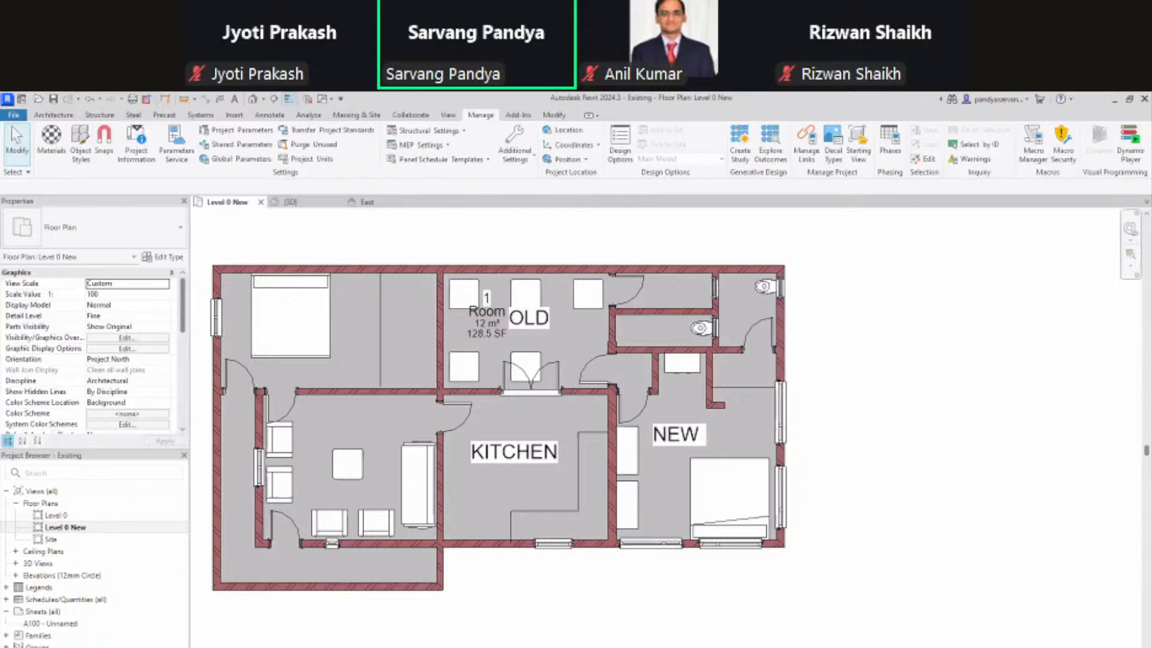